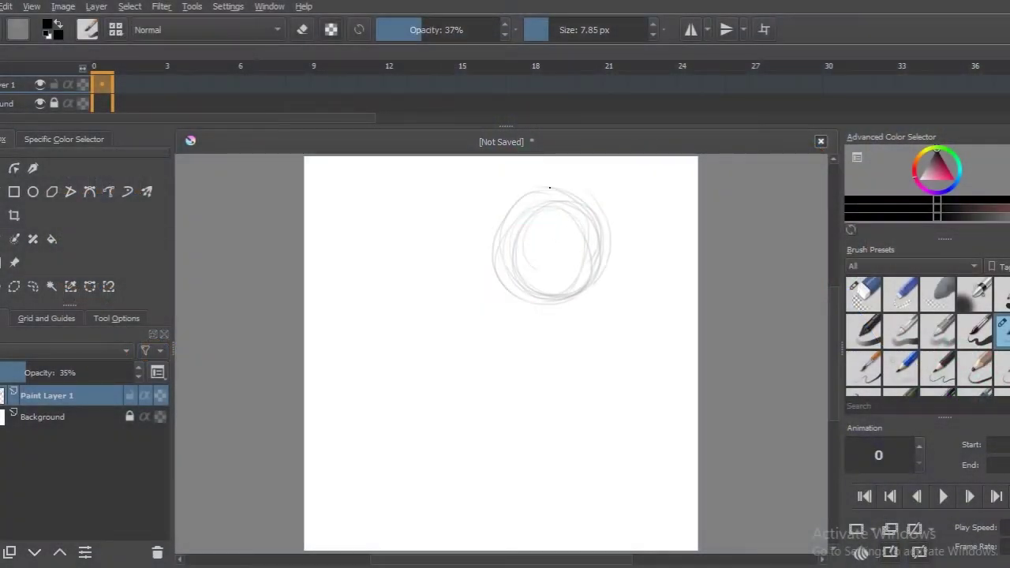
# Erase the scribbled head circle, pencil the side oval, face guide and jaw, then add and lock layers
pyautogui.moveTo(580, 222); pyautogui.dragTo(586, 241)
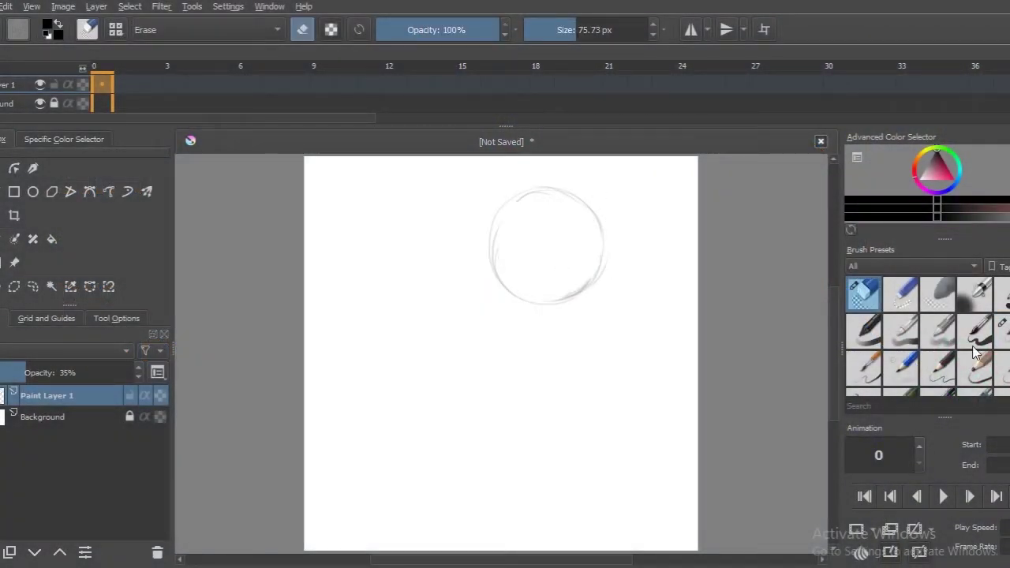
pyautogui.click(1000, 327)
pyautogui.moveTo(510, 253); pyautogui.dragTo(499, 275)
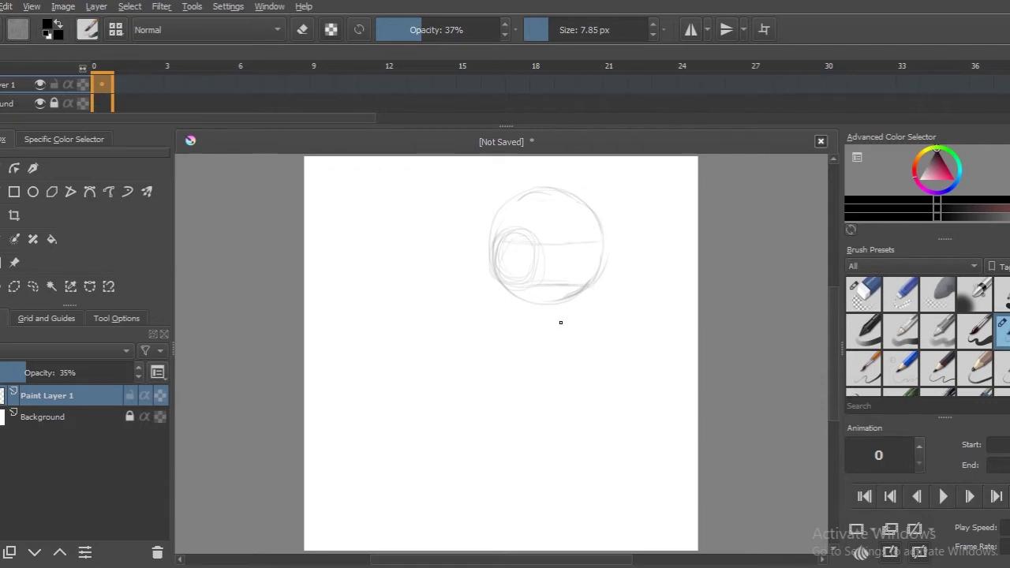
pyautogui.moveTo(596, 275); pyautogui.dragTo(569, 326)
pyautogui.moveTo(494, 273); pyautogui.dragTo(553, 325)
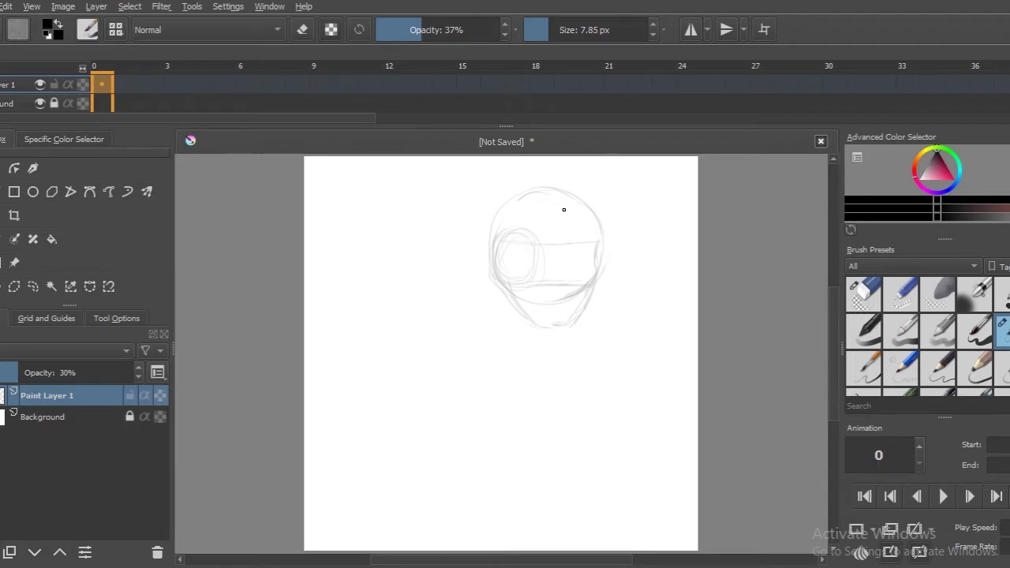
pyautogui.press('Insert')
pyautogui.click(129, 416)
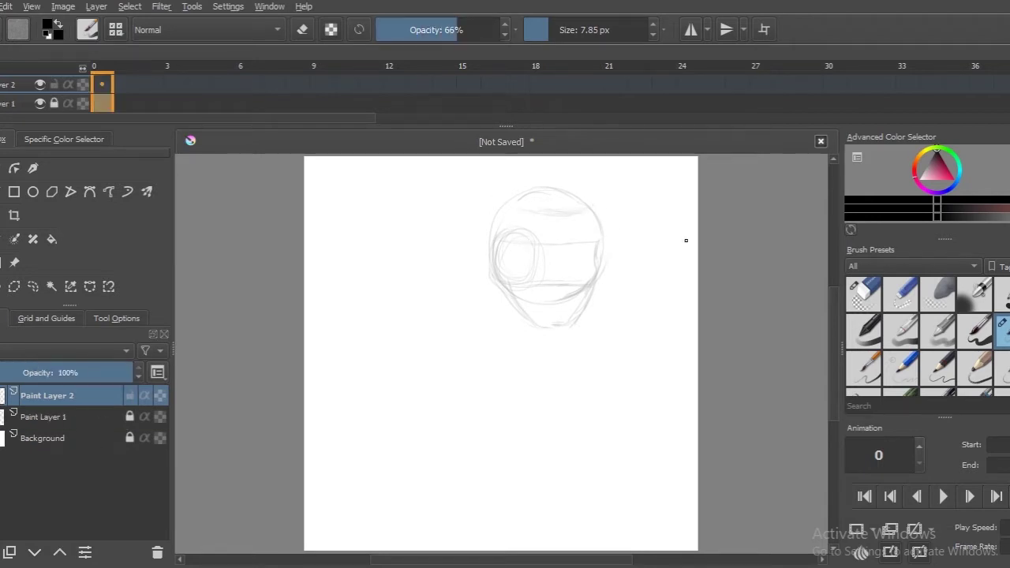
# Draw the left eyebrow and lock Paint Layer 1, keeping Paint Layer 2 for inking
pyautogui.moveTo(549, 245); pyautogui.dragTo(556, 249)
pyautogui.press('pagedown')
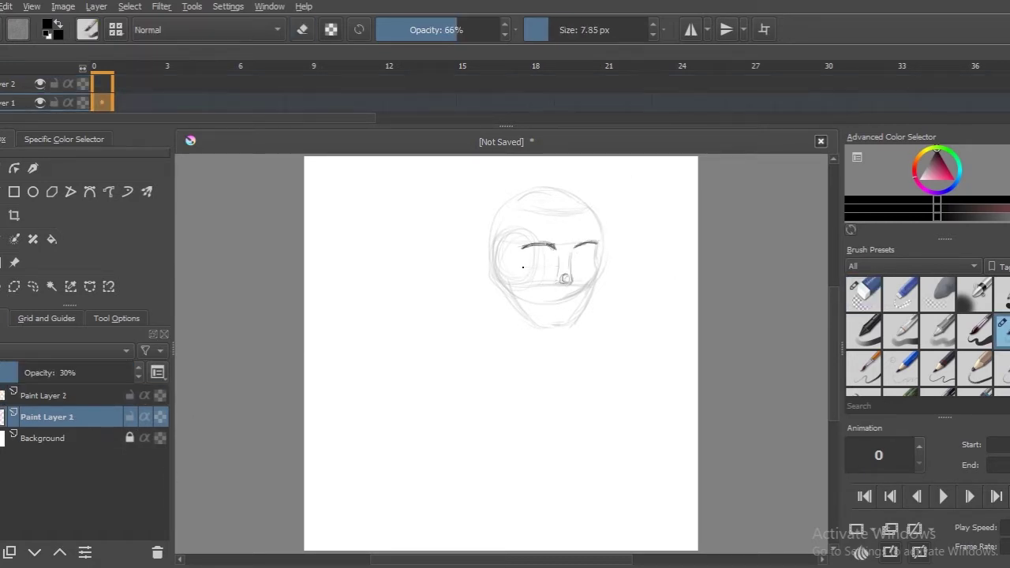
pyautogui.click(130, 417)
pyautogui.click(101, 396)
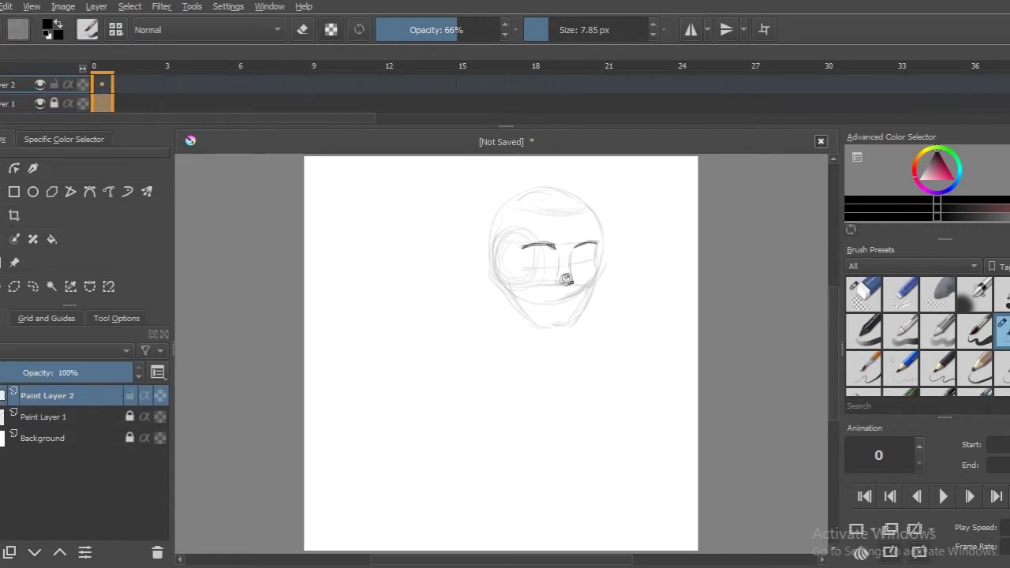
pyautogui.scroll(1, 536, 265)
# Ink both upper eyelids and the left lower lid, erasing the over-darkened right eye
pyautogui.moveTo(549, 269); pyautogui.dragTo(521, 272)
pyautogui.moveTo(585, 264); pyautogui.dragTo(609, 258)
pyautogui.moveTo(527, 276)
pyautogui.mouseDown()
pyautogui.moveTo(550, 273)
pyautogui.moveTo(516, 266)
pyautogui.mouseUp()
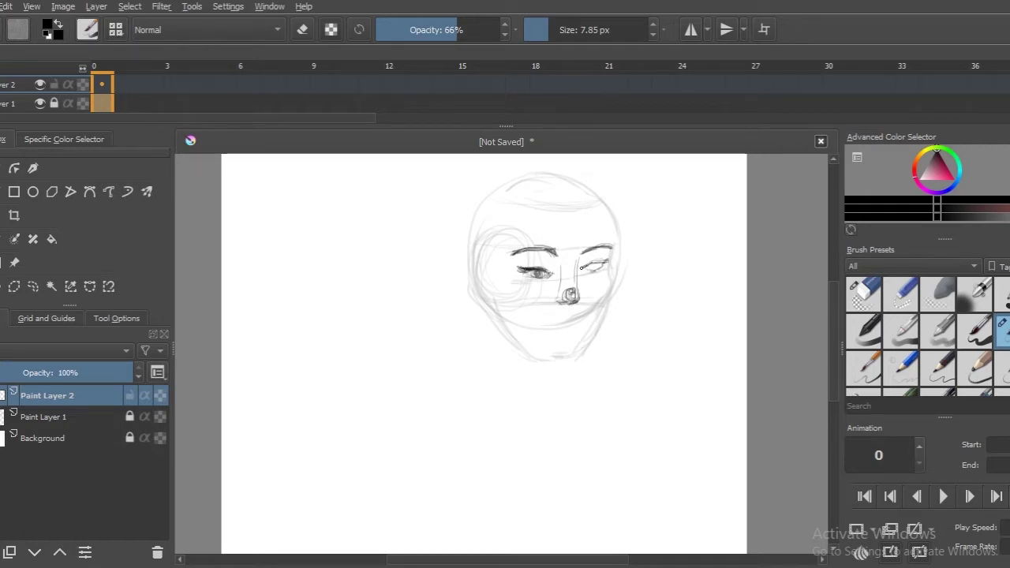
pyautogui.moveTo(595, 269); pyautogui.dragTo(590, 268)
pyautogui.press('e')
pyautogui.moveTo(606, 260); pyautogui.dragTo(582, 273)
pyautogui.press('e')
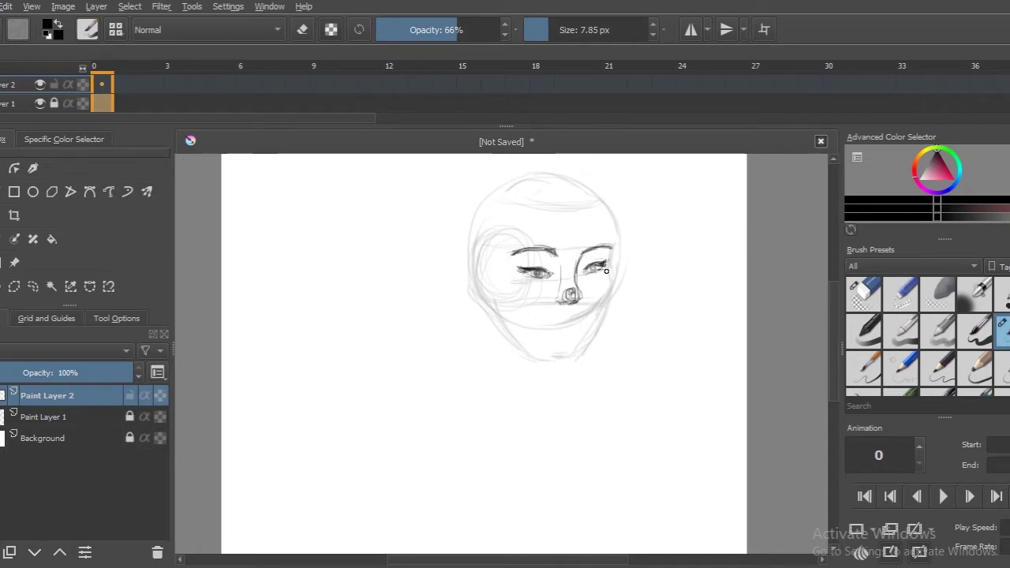
# Draw and refine the nose, erasing stray lines and overly dark nose strokes
pyautogui.scroll(2, 629, 295)
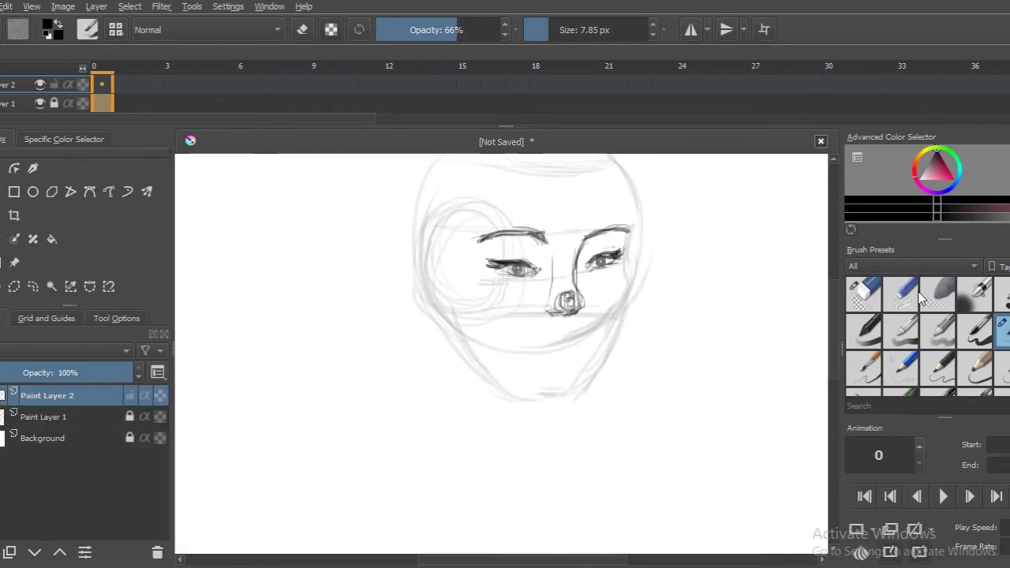
pyautogui.press('e')
pyautogui.moveTo(581, 289); pyautogui.dragTo(582, 300)
pyautogui.moveTo(580, 245)
pyautogui.mouseDown()
pyautogui.moveTo(580, 274)
pyautogui.moveTo(551, 306)
pyautogui.mouseUp()
pyautogui.press('e')
pyautogui.moveTo(551, 270); pyautogui.dragTo(549, 312)
pyautogui.press('e')
pyautogui.moveTo(557, 293)
pyautogui.mouseDown()
pyautogui.moveTo(577, 309)
pyautogui.moveTo(566, 317)
pyautogui.moveTo(559, 269)
pyautogui.mouseUp()
pyautogui.press('e')
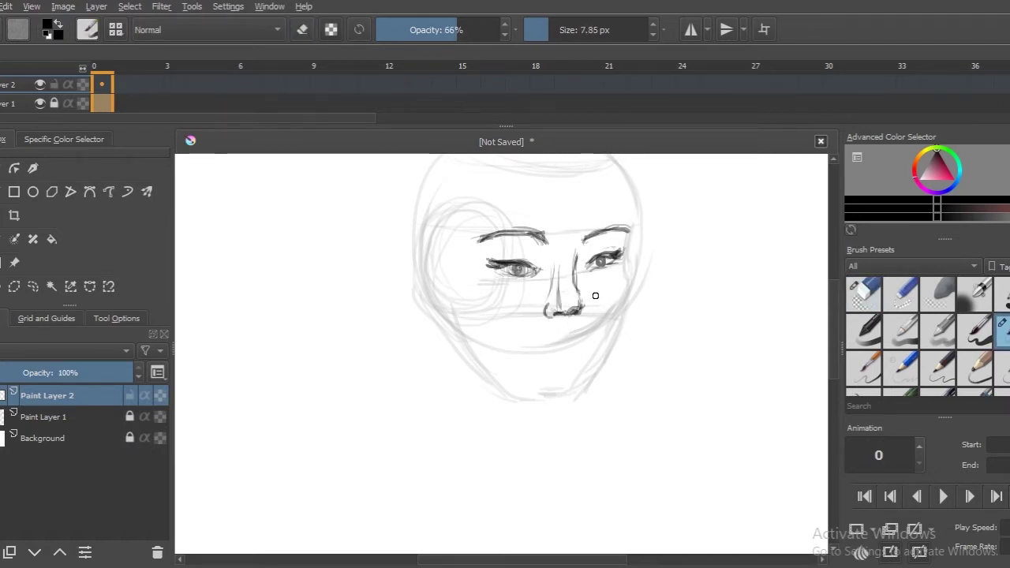
# Mirror the view with M to check proportions, then flip it back
pyautogui.scroll(-2, 524, 350)
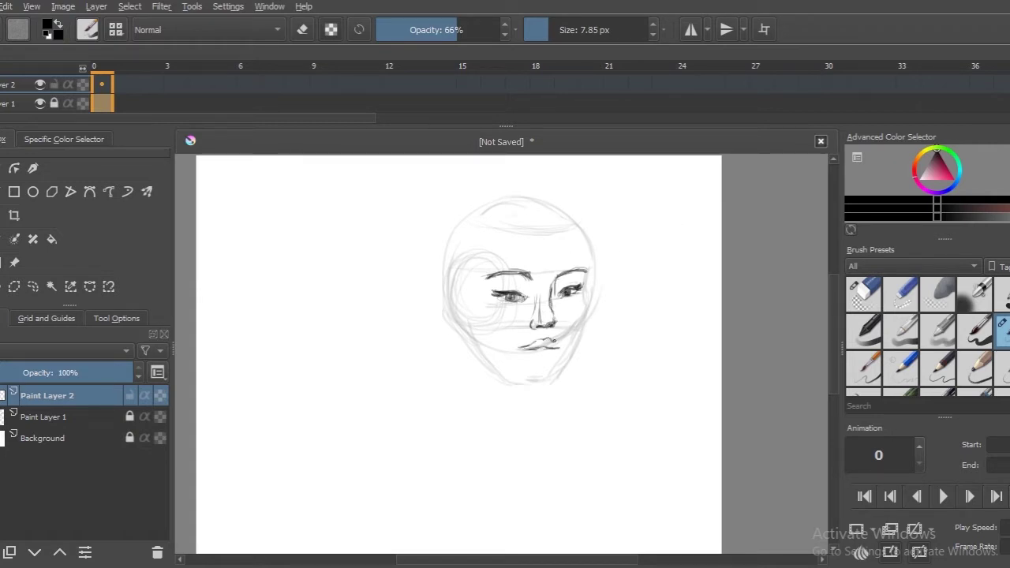
pyautogui.press('m')
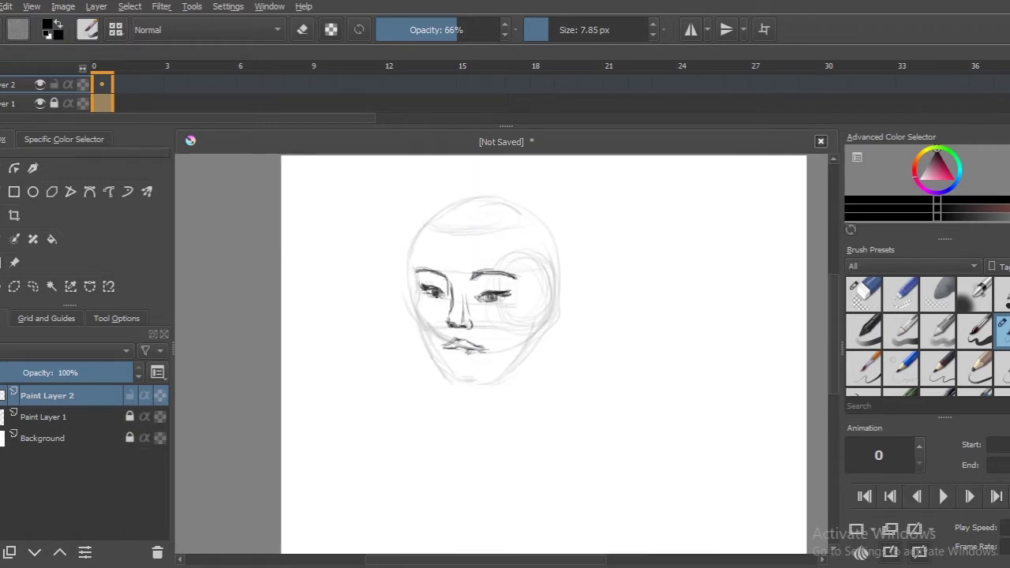
pyautogui.press('m')
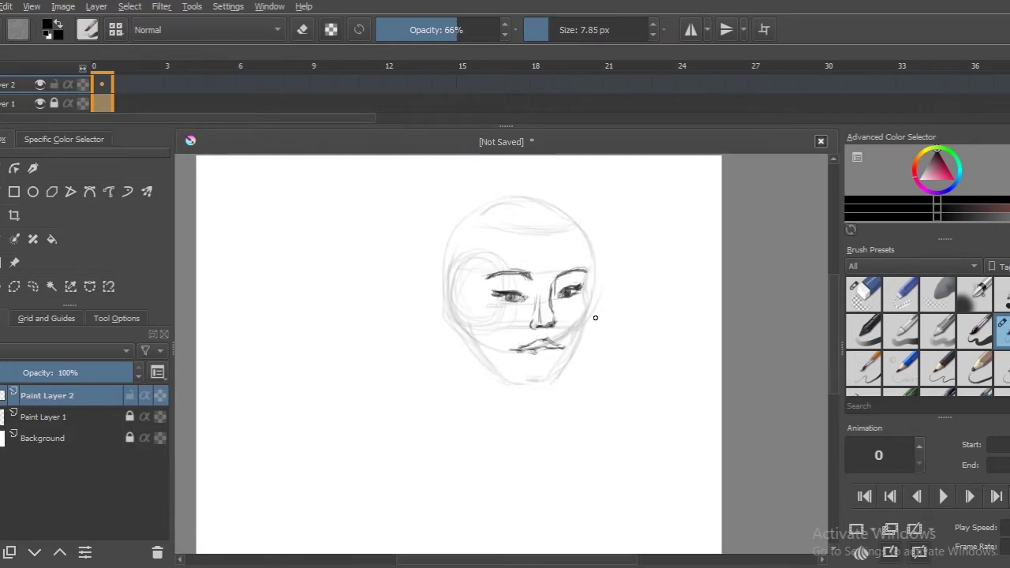
# Shade under the lower lip and transform the right eye, then clear the selection
pyautogui.moveTo(553, 353); pyautogui.dragTo(534, 355)
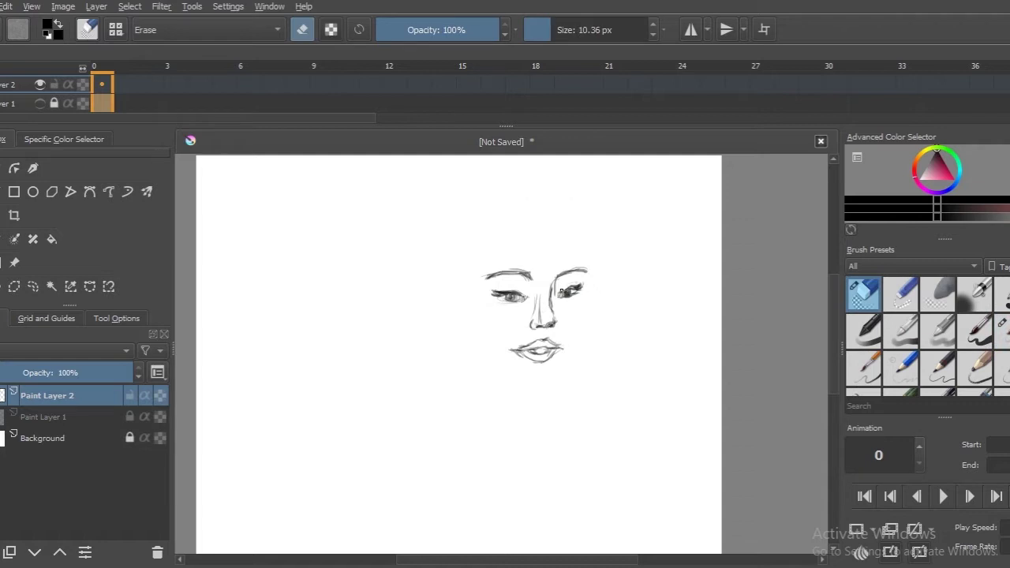
pyautogui.hotkey('ctrl', 't')
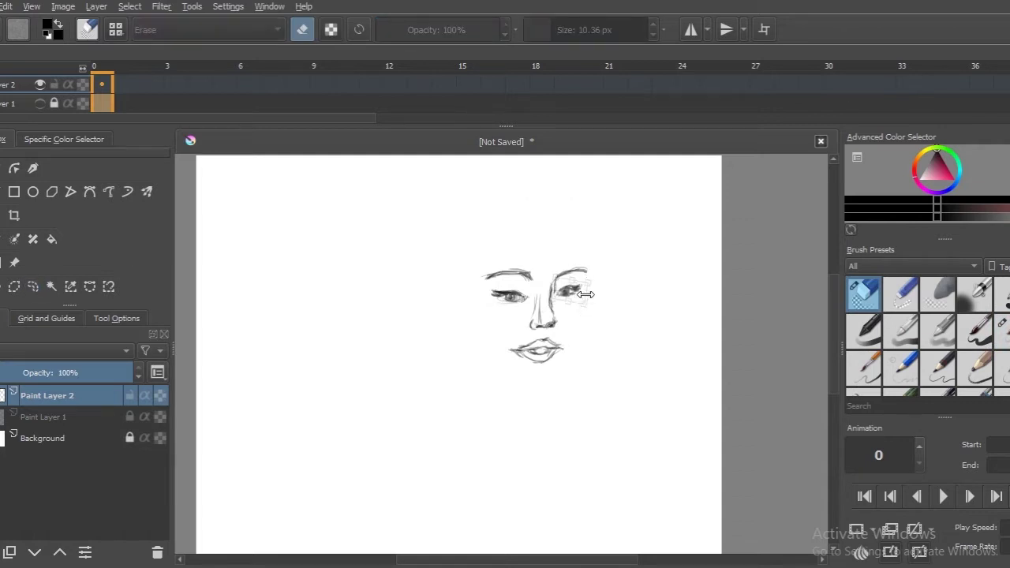
pyautogui.click(129, 6)
pyautogui.click(157, 36)
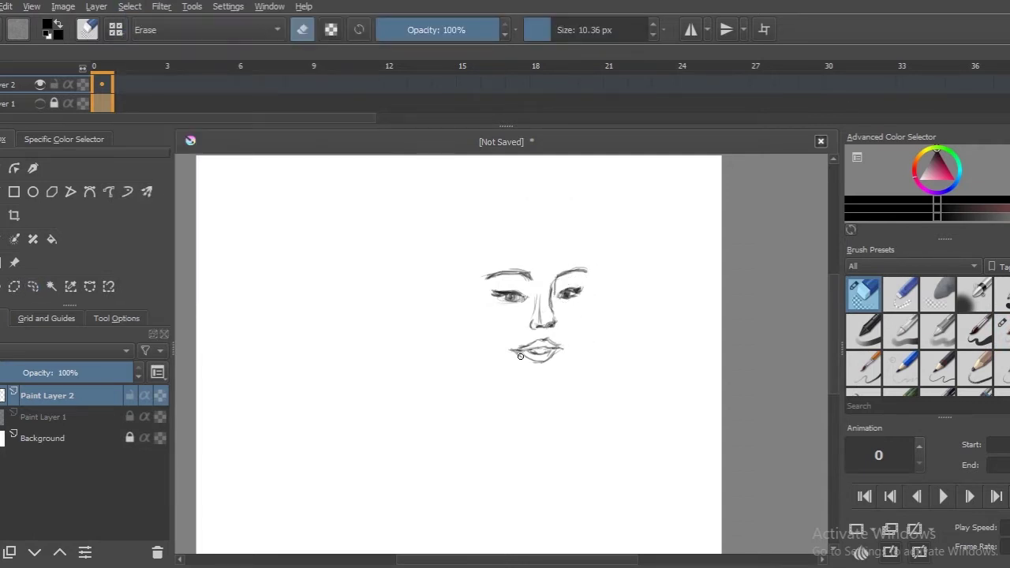
# Erase and retouch the lower lip strokes, toggling pen and eraser with slash
pyautogui.press('/')
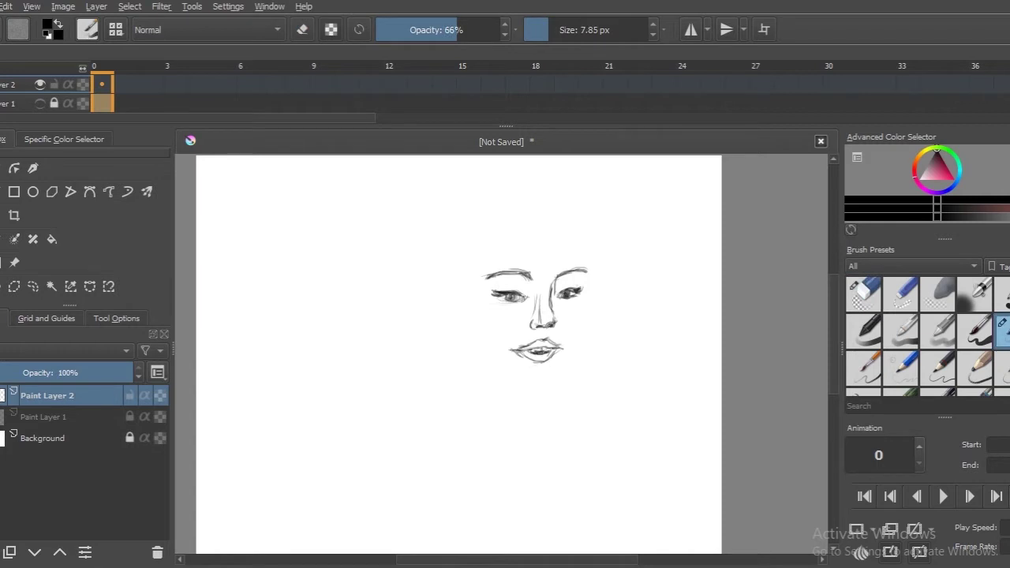
pyautogui.press('/')
pyautogui.moveTo(550, 348); pyautogui.dragTo(530, 354)
pyautogui.press('/')
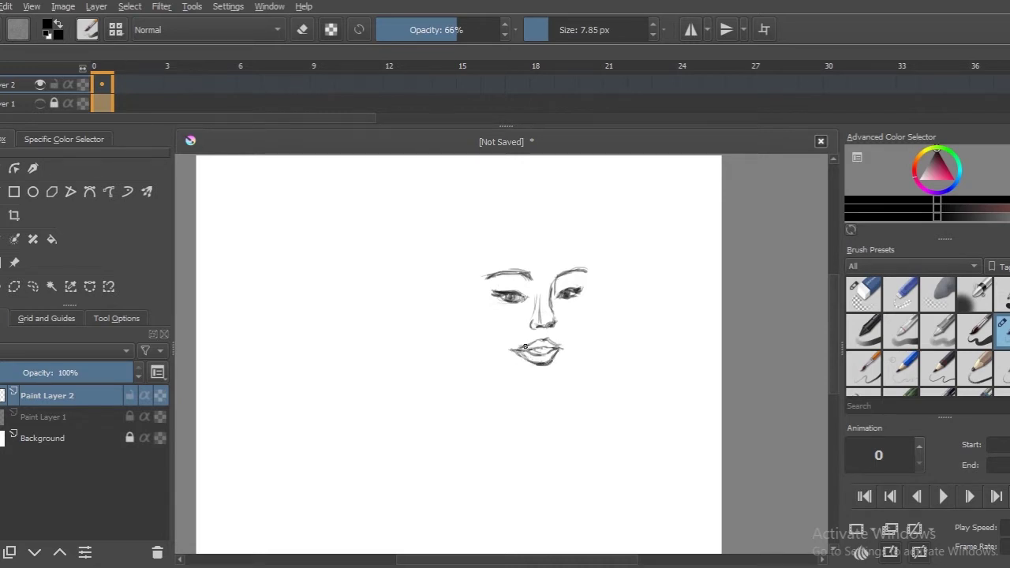
pyautogui.press('/')
pyautogui.press('/')
pyautogui.moveTo(533, 350); pyautogui.dragTo(554, 347)
# Show Paint Layer 1 again and rotate the canvas view sideways
pyautogui.click(3, 416)
pyautogui.moveTo(588, 248)
pyautogui.mouseDown()
pyautogui.moveTo(468, 262)
pyautogui.moveTo(480, 226)
pyautogui.moveTo(600, 337)
pyautogui.moveTo(542, 397)
pyautogui.moveTo(472, 355)
pyautogui.mouseUp()
pyautogui.scroll(-2, 510, 317)
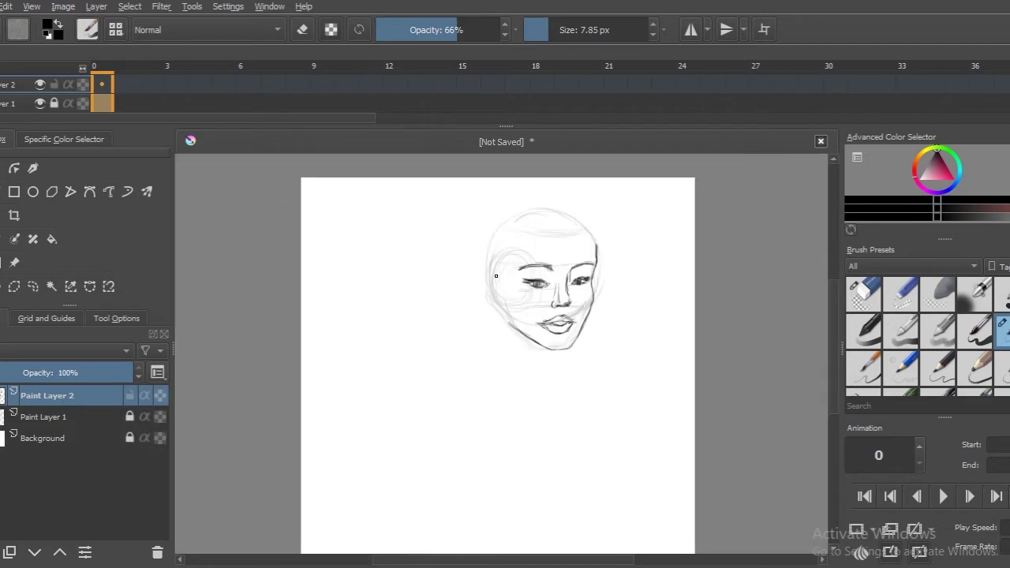
# Sketch the hairline and hair strokes around the head, undoing a stray stroke below the chin
pyautogui.moveTo(556, 224)
pyautogui.mouseDown()
pyautogui.moveTo(598, 249)
pyautogui.moveTo(518, 261)
pyautogui.moveTo(553, 227)
pyautogui.moveTo(489, 250)
pyautogui.mouseUp()
pyautogui.moveTo(536, 206); pyautogui.dragTo(500, 219)
pyautogui.moveTo(568, 202)
pyautogui.mouseDown()
pyautogui.moveTo(485, 237)
pyautogui.moveTo(605, 254)
pyautogui.mouseUp()
pyautogui.moveTo(568, 361)
pyautogui.mouseDown()
pyautogui.moveTo(557, 372)
pyautogui.moveTo(618, 380)
pyautogui.mouseUp()
pyautogui.hotkey('ctrl', 'z')
# Draw neck and shoulder lines and dark hair left of the face, lassoing then deselecting those strokes
pyautogui.moveTo(525, 318); pyautogui.dragTo(525, 352)
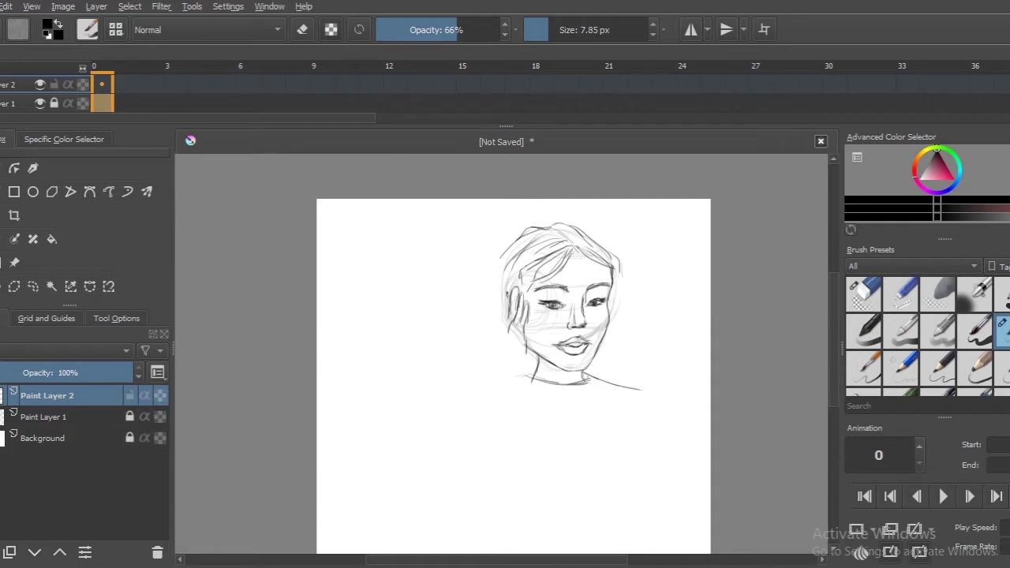
pyautogui.moveTo(505, 298)
pyautogui.mouseDown()
pyautogui.moveTo(502, 347)
pyautogui.moveTo(510, 319)
pyautogui.mouseUp()
pyautogui.press('e')
pyautogui.click(32, 286)
pyautogui.moveTo(519, 278); pyautogui.dragTo(515, 354)
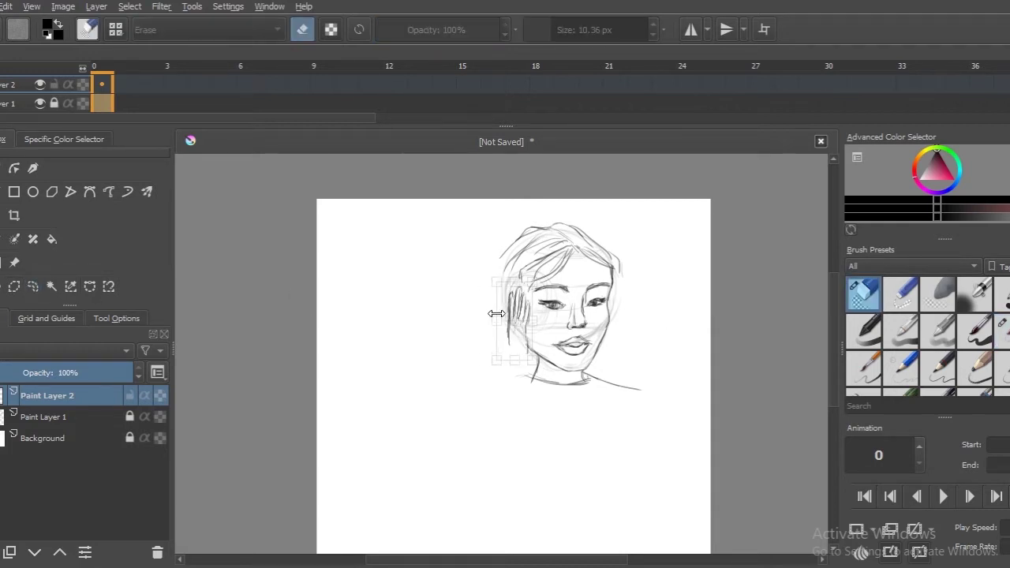
pyautogui.click(130, 6)
pyautogui.click(163, 63)
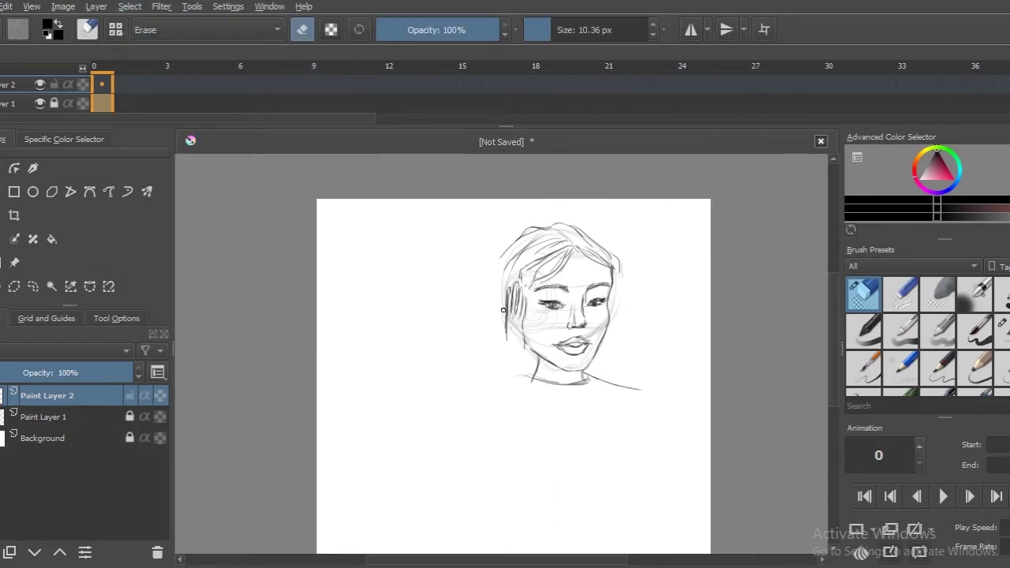
pyautogui.press('e')
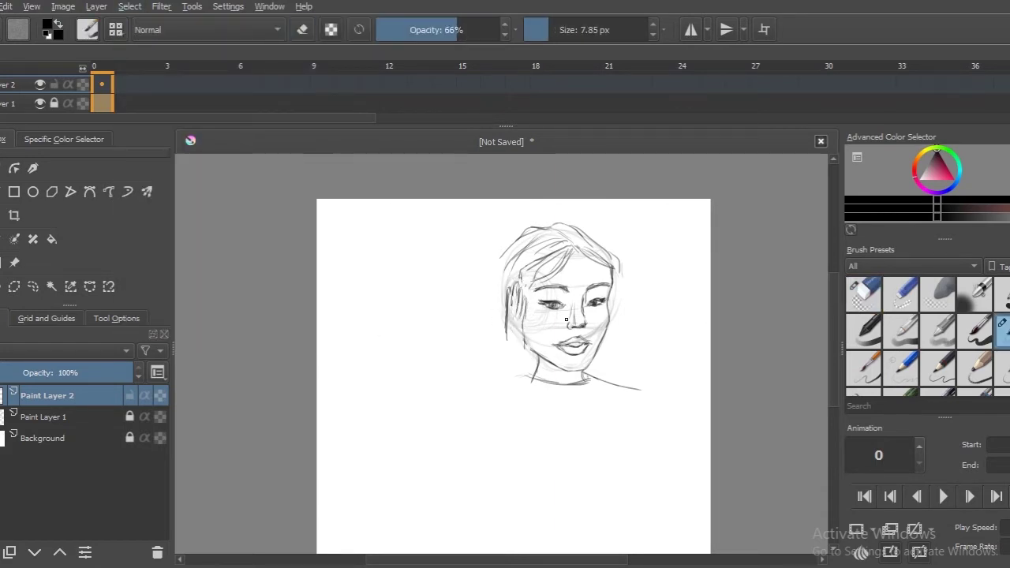
# Add a stroke near the ear, recenter the view, and sketch the hand and neck lines
pyautogui.moveTo(483, 314); pyautogui.dragTo(520, 314)
pyautogui.scroll(1, 543, 273)
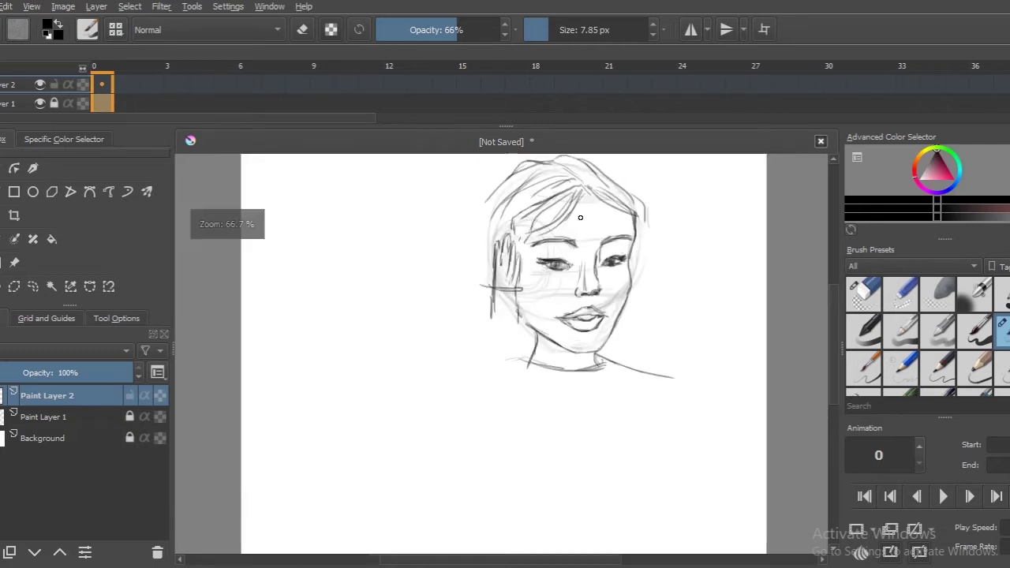
pyautogui.moveTo(543, 273); pyautogui.dragTo(518, 311)
pyautogui.press('e')
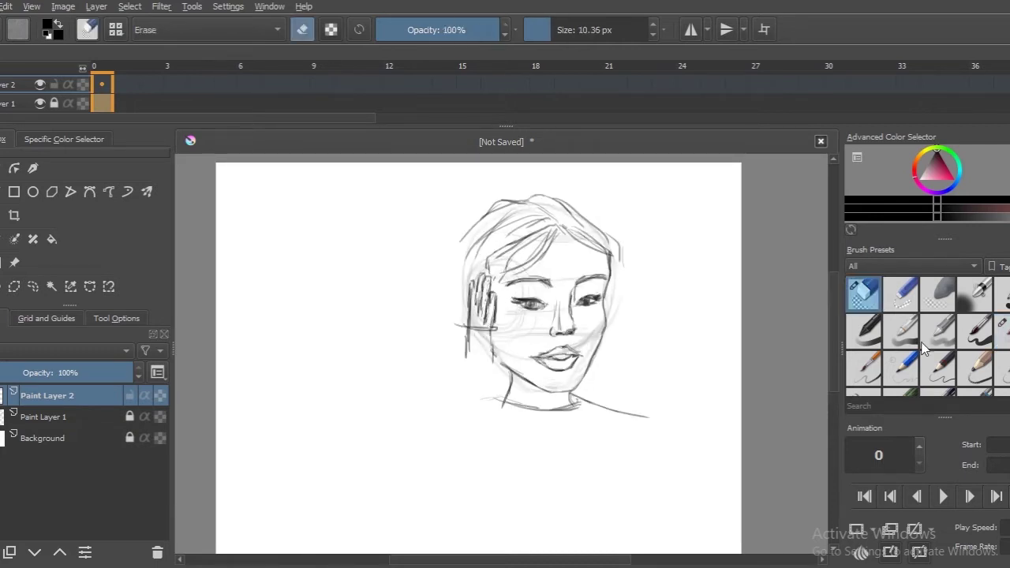
pyautogui.press('e')
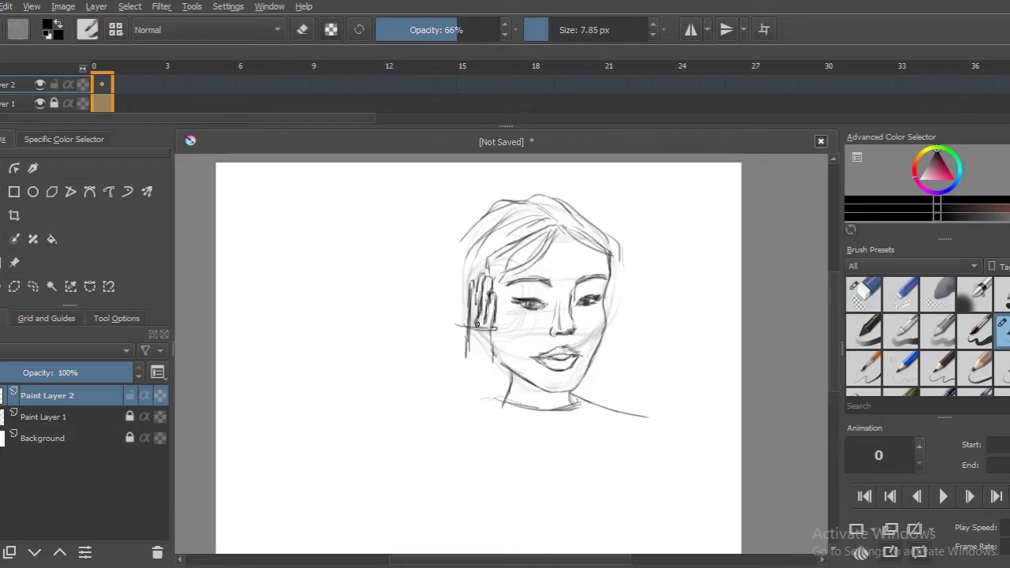
pyautogui.press('e')
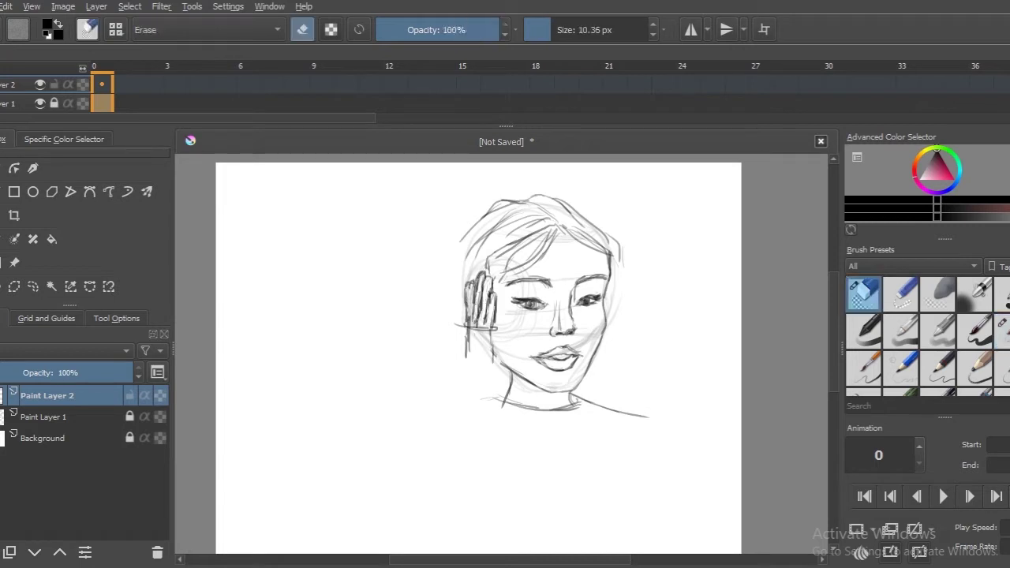
pyautogui.press('e')
pyautogui.moveTo(458, 324)
pyautogui.mouseDown()
pyautogui.moveTo(497, 326)
pyautogui.moveTo(497, 410)
pyautogui.mouseUp()
pyautogui.press('/')
pyautogui.press('e')
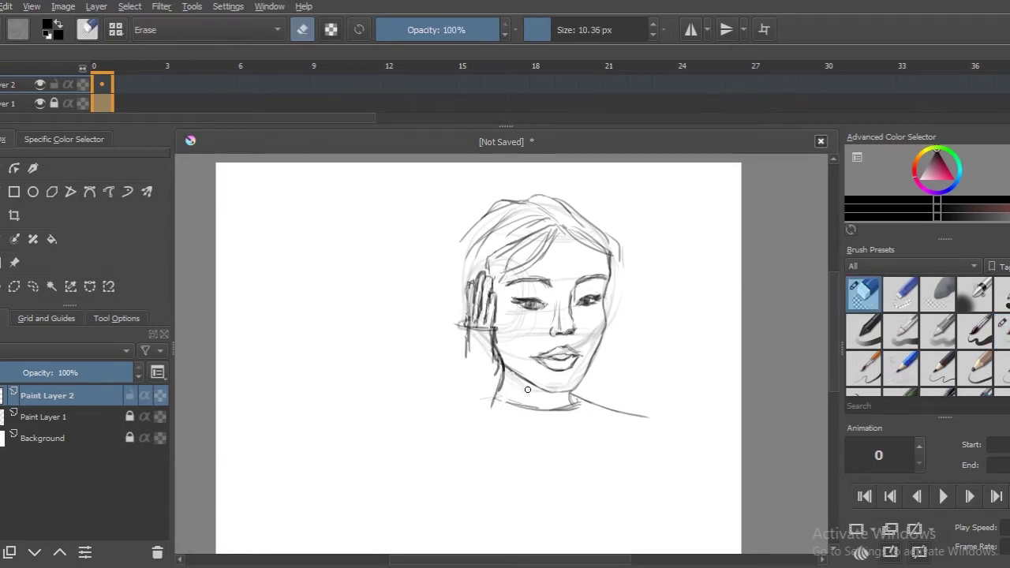
# Rotate the sketch layer, then sketch lines by the left ear and hair falling down the left side
pyautogui.click(87, 287)
pyautogui.moveTo(654, 446); pyautogui.dragTo(713, 191)
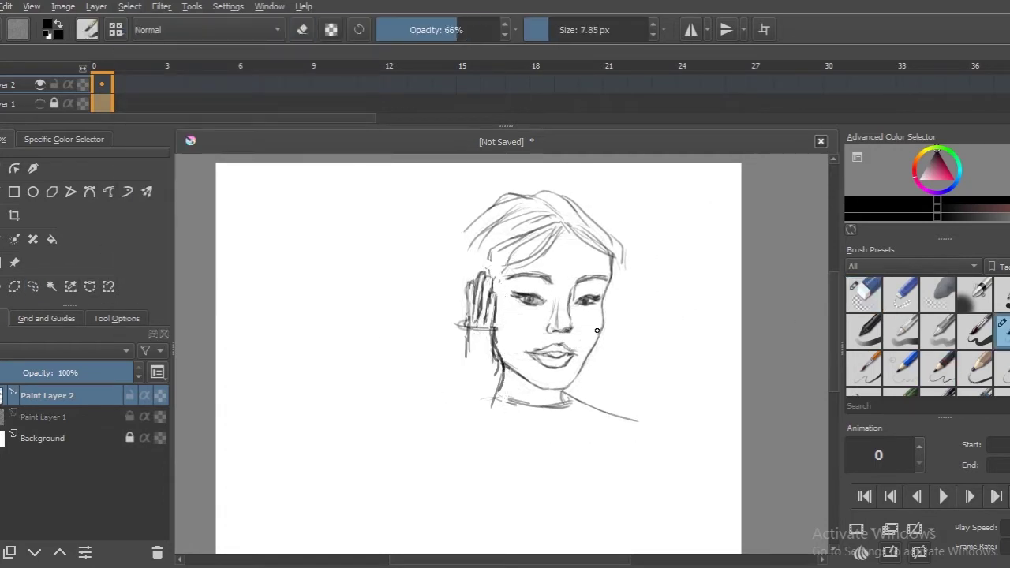
pyautogui.click(999, 327)
pyautogui.press('-')
pyautogui.moveTo(508, 281)
pyautogui.mouseDown()
pyautogui.moveTo(485, 278)
pyautogui.moveTo(482, 323)
pyautogui.mouseUp()
pyautogui.moveTo(532, 179)
pyautogui.mouseDown()
pyautogui.moveTo(472, 250)
pyautogui.moveTo(454, 317)
pyautogui.mouseUp()
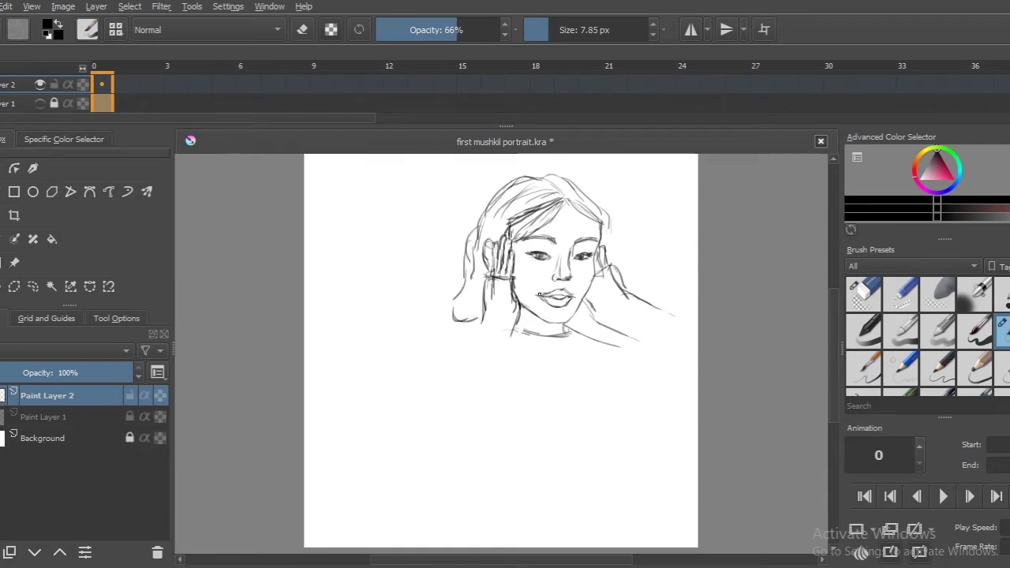
# Add left hair strokes and the right side of the head, erasing stray chin and neck lines
pyautogui.moveTo(478, 209); pyautogui.dragTo(449, 333)
pyautogui.moveTo(593, 199)
pyautogui.mouseDown()
pyautogui.moveTo(616, 229)
pyautogui.moveTo(615, 257)
pyautogui.mouseUp()
pyautogui.press('e')
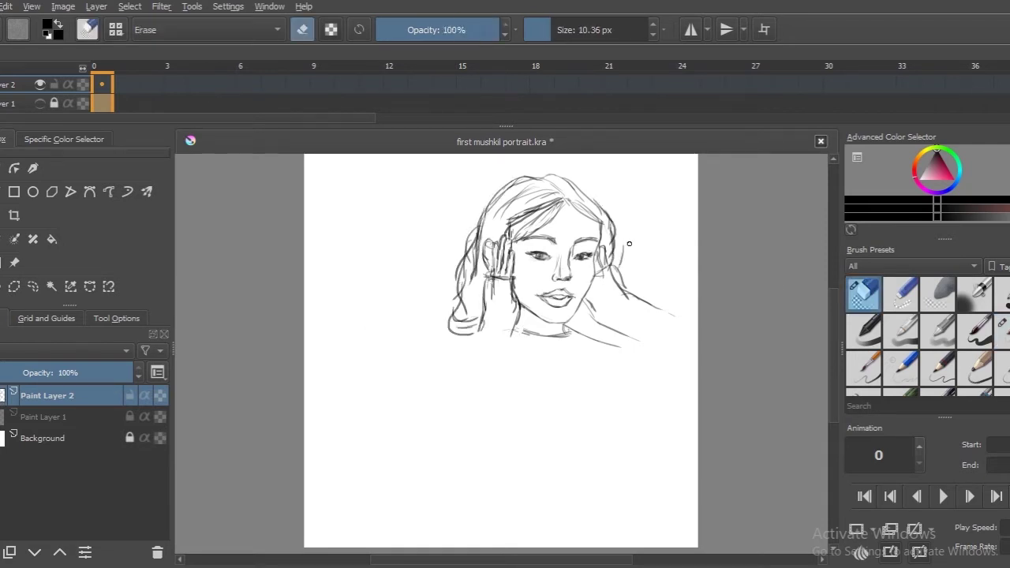
pyautogui.moveTo(520, 314); pyautogui.dragTo(509, 335)
pyautogui.click(998, 326)
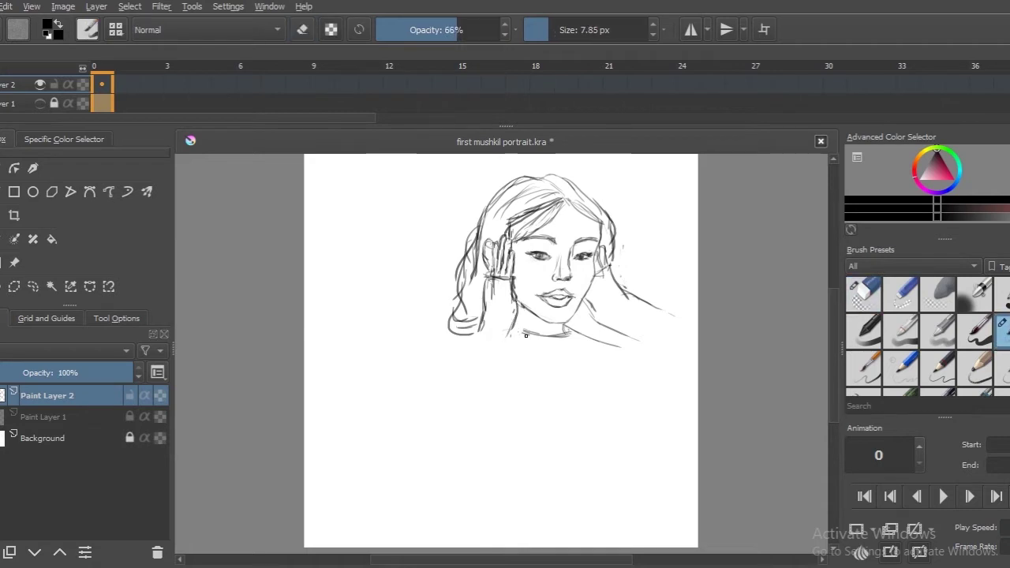
# Darken the right hair, add neck strokes, and sketch the left and right shoulder lines
pyautogui.moveTo(573, 216); pyautogui.dragTo(598, 231)
pyautogui.moveTo(600, 320); pyautogui.dragTo(566, 329)
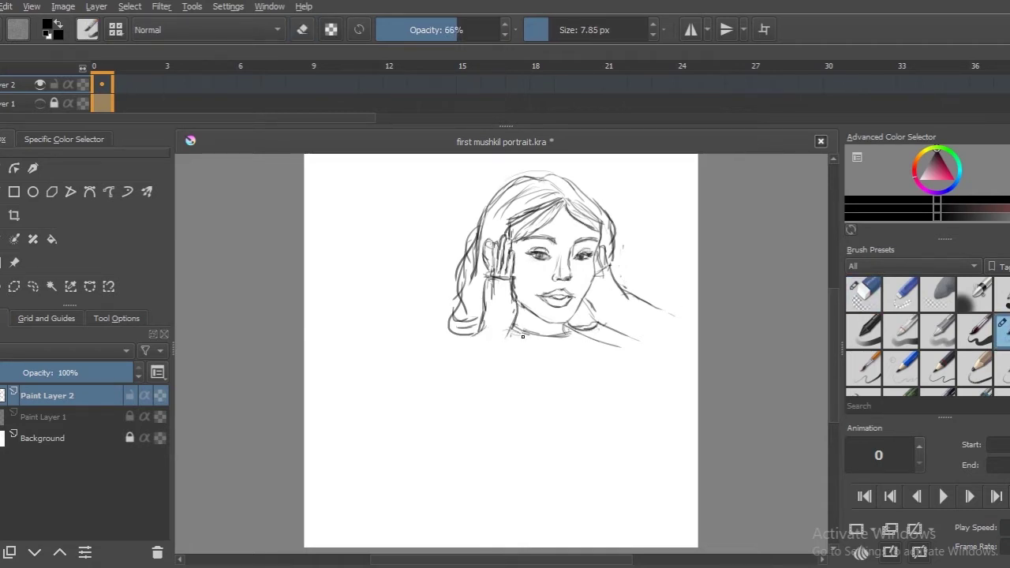
pyautogui.moveTo(597, 320); pyautogui.dragTo(600, 341)
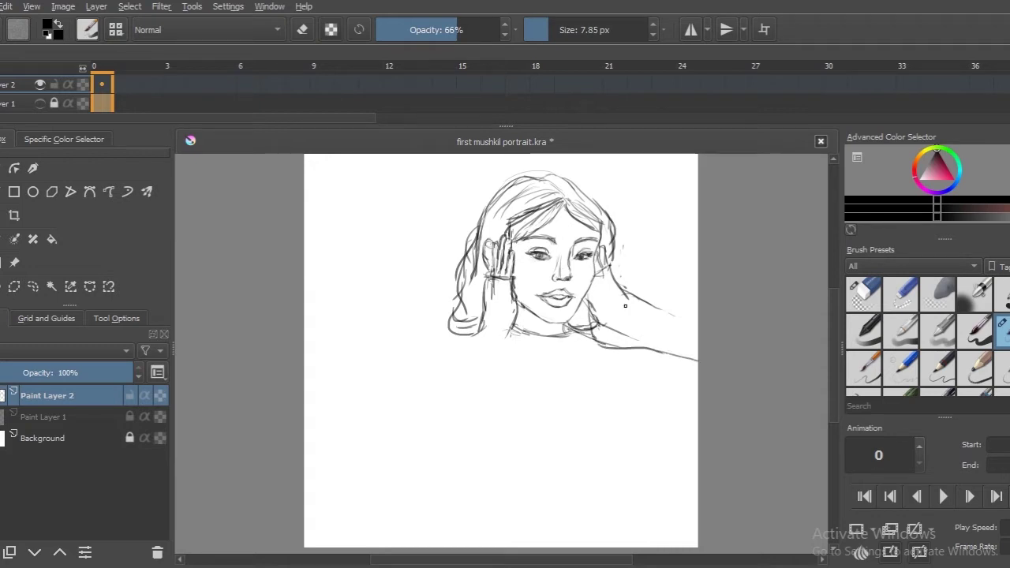
pyautogui.press('e')
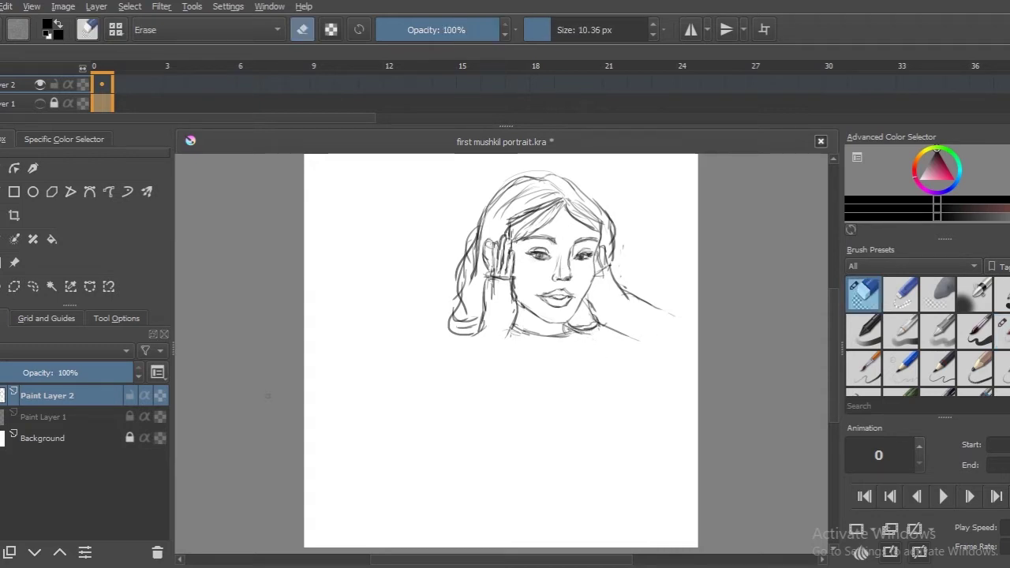
pyautogui.press('/')
pyautogui.moveTo(465, 335); pyautogui.dragTo(403, 377)
pyautogui.moveTo(628, 298)
pyautogui.mouseDown()
pyautogui.moveTo(650, 311)
pyautogui.moveTo(679, 378)
pyautogui.mouseUp()
# Erase and redraw part of the ear
pyautogui.press('e')
pyautogui.press('e')
pyautogui.press('e')
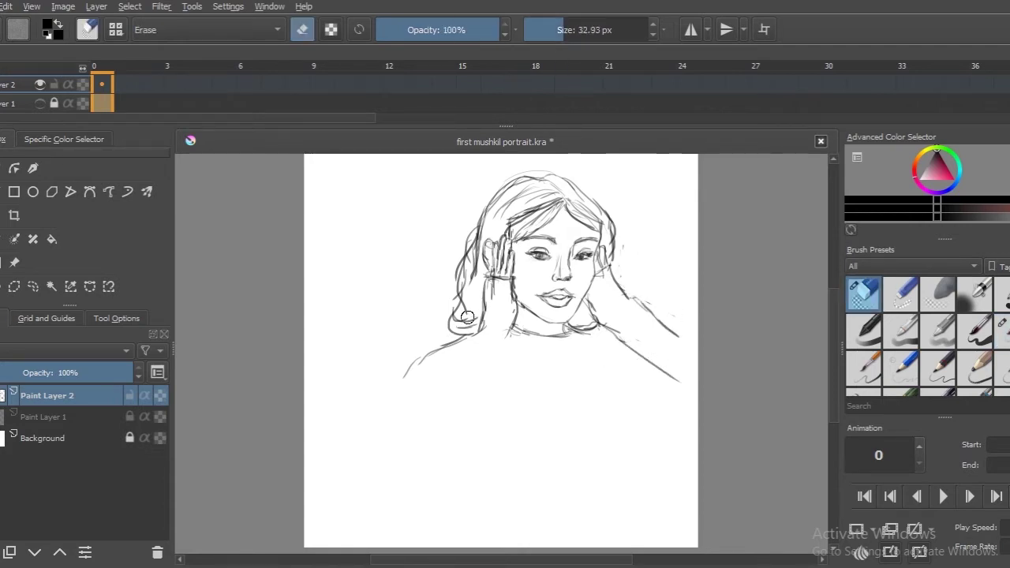
pyautogui.scroll(1, 509, 268)
pyautogui.press('/')
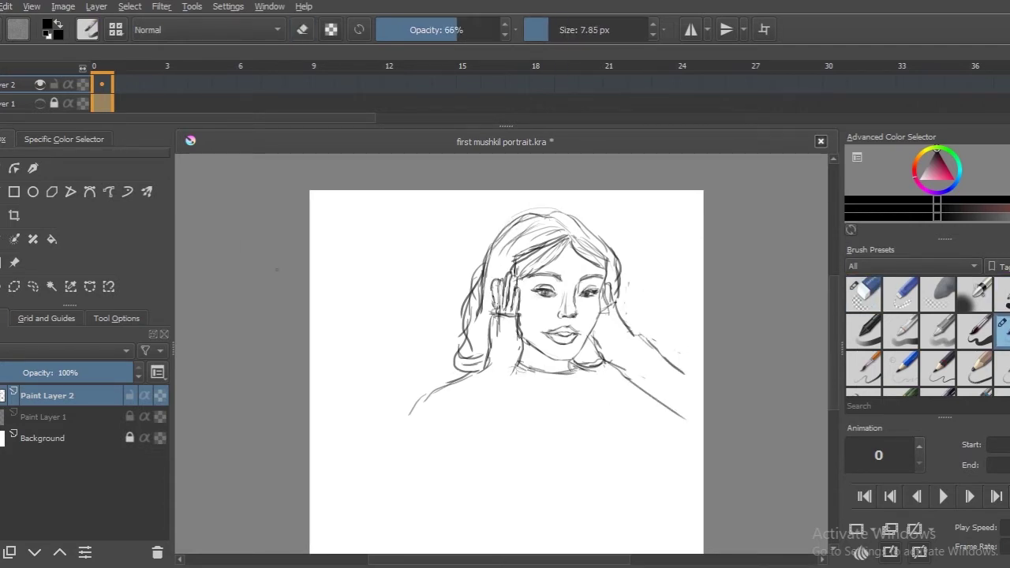
pyautogui.press('/')
pyautogui.moveTo(493, 309); pyautogui.dragTo(492, 351)
pyautogui.press('/')
# Zoom out and move the whole sketch layer about 49 px lower on the canvas
pyautogui.press('-')
pyautogui.hotkey('ctrl', 't')
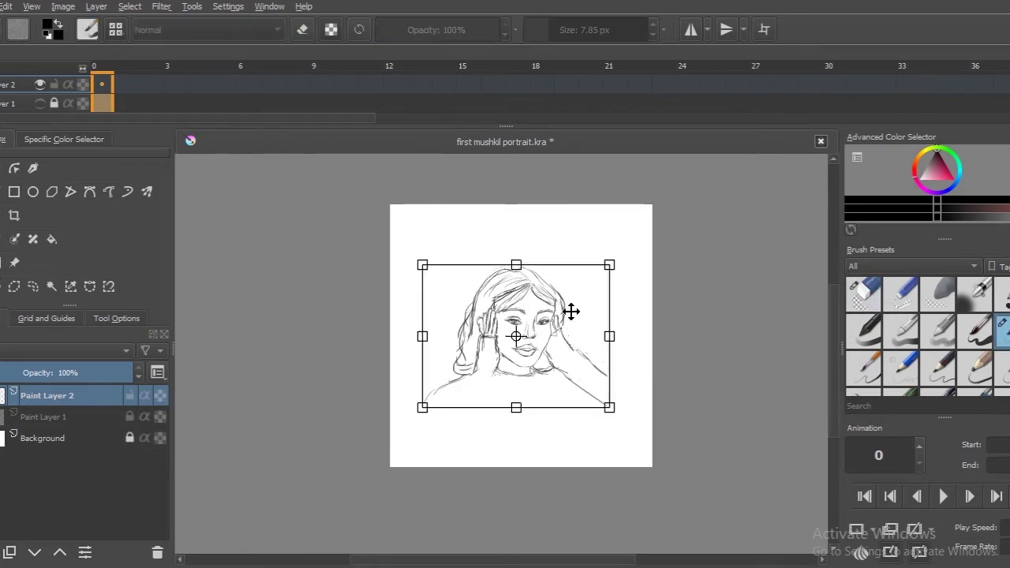
pyautogui.moveTo(570, 311); pyautogui.dragTo(570, 350)
pyautogui.press('Return')
pyautogui.press('b')
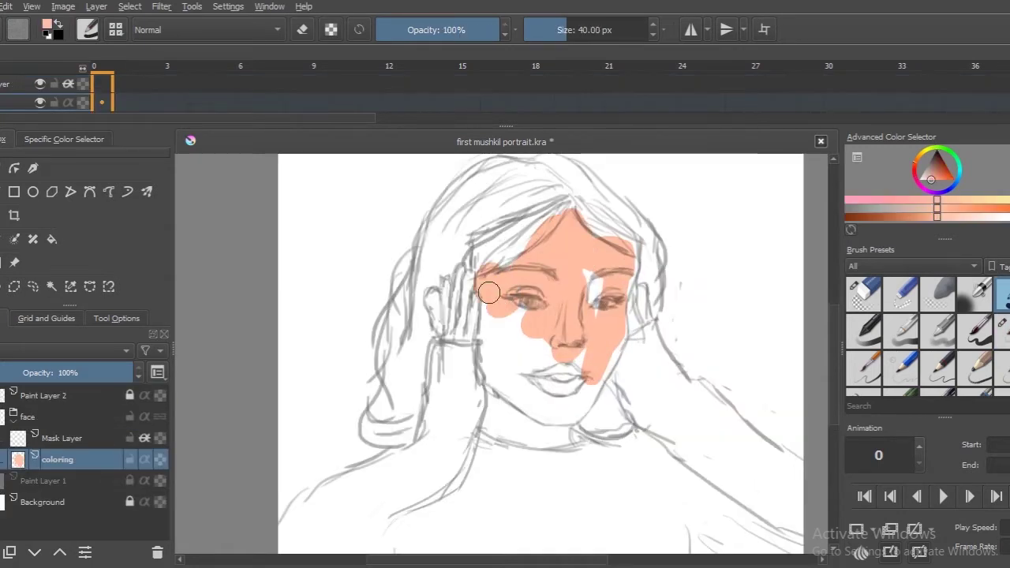
# Paint peach skin over the face, neck, ear, mouth and chin
pyautogui.moveTo(488, 293); pyautogui.dragTo(552, 441)
pyautogui.hotkey('ctrl', 'z')
pyautogui.moveTo(474, 410)
pyautogui.mouseDown()
pyautogui.moveTo(584, 450)
pyautogui.moveTo(519, 434)
pyautogui.mouseUp()
pyautogui.moveTo(489, 253); pyautogui.dragTo(473, 378)
pyautogui.moveTo(433, 299); pyautogui.dragTo(441, 335)
pyautogui.moveTo(584, 268); pyautogui.dragTo(591, 316)
pyautogui.moveTo(505, 332); pyautogui.dragTo(568, 394)
pyautogui.moveTo(623, 244)
pyautogui.mouseDown()
pyautogui.moveTo(631, 291)
pyautogui.moveTo(600, 426)
pyautogui.mouseUp()
# Erase skin overspill along the jaw, ear and left face edge, then hide the sketch to check
pyautogui.press('e')
pyautogui.moveTo(634, 297); pyautogui.dragTo(568, 465)
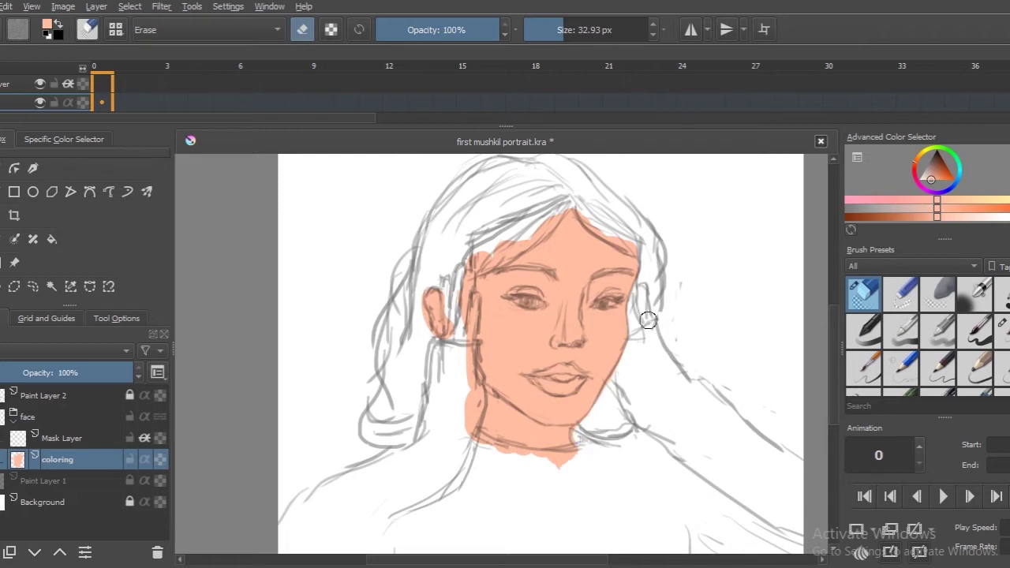
pyautogui.moveTo(446, 308); pyautogui.dragTo(438, 338)
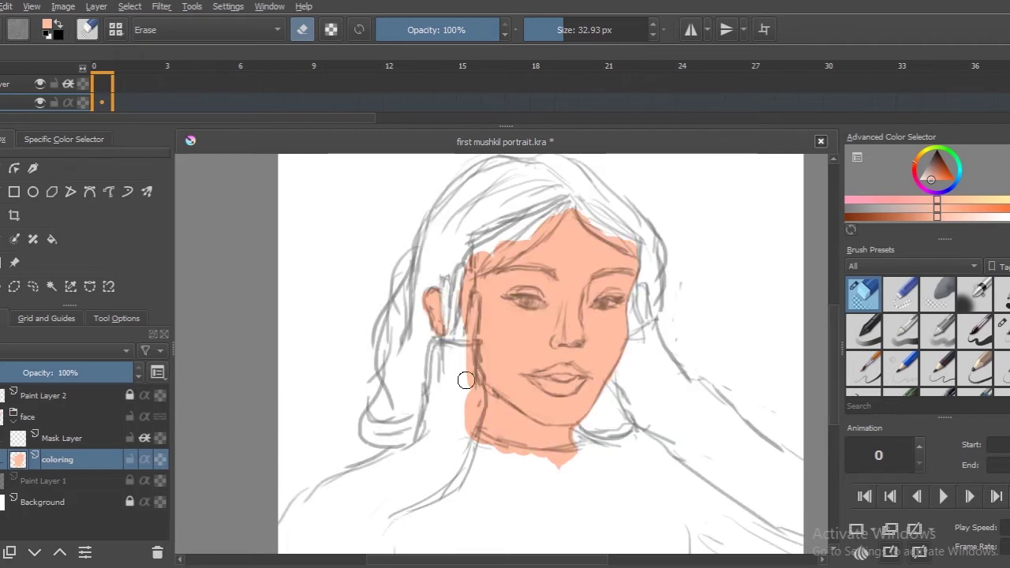
pyautogui.moveTo(461, 264)
pyautogui.mouseDown()
pyautogui.moveTo(471, 438)
pyautogui.moveTo(576, 465)
pyautogui.mouseUp()
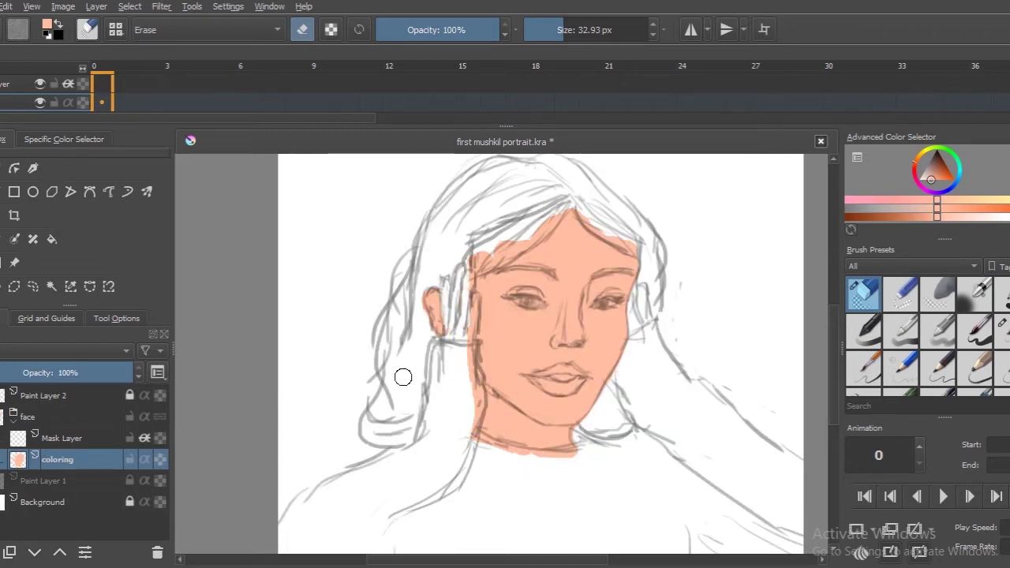
pyautogui.hotkey('ctrl', 'h')
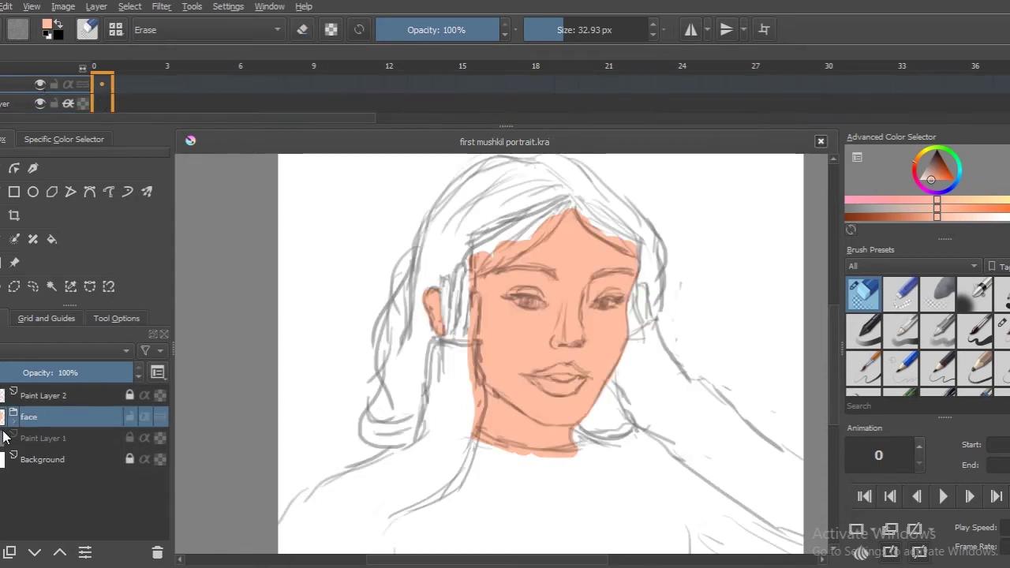
# Create a Quick Clipping Group and name it 'hands'
pyautogui.rightClick(90, 459)
pyautogui.click(451, 302)
pyautogui.doubleClick(51, 416)
pyautogui.write('hands')
pyautogui.press('Return')
# Paint peach over both hands inside the hands group with a soft brush, then collapse the group
pyautogui.click(68, 459)
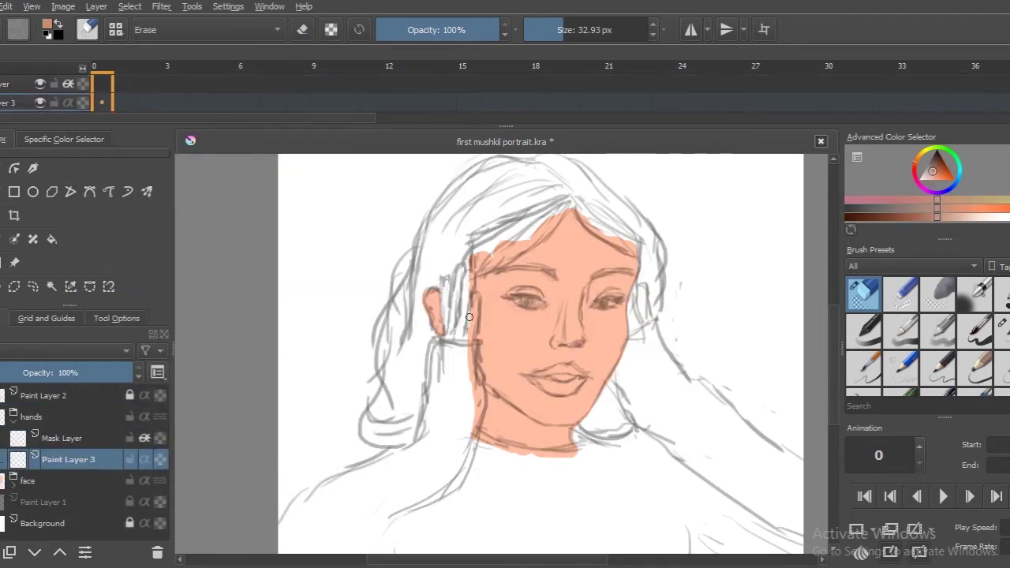
pyautogui.click(1002, 294)
pyautogui.moveTo(454, 276); pyautogui.dragTo(467, 327)
pyautogui.moveTo(631, 253); pyautogui.dragTo(641, 356)
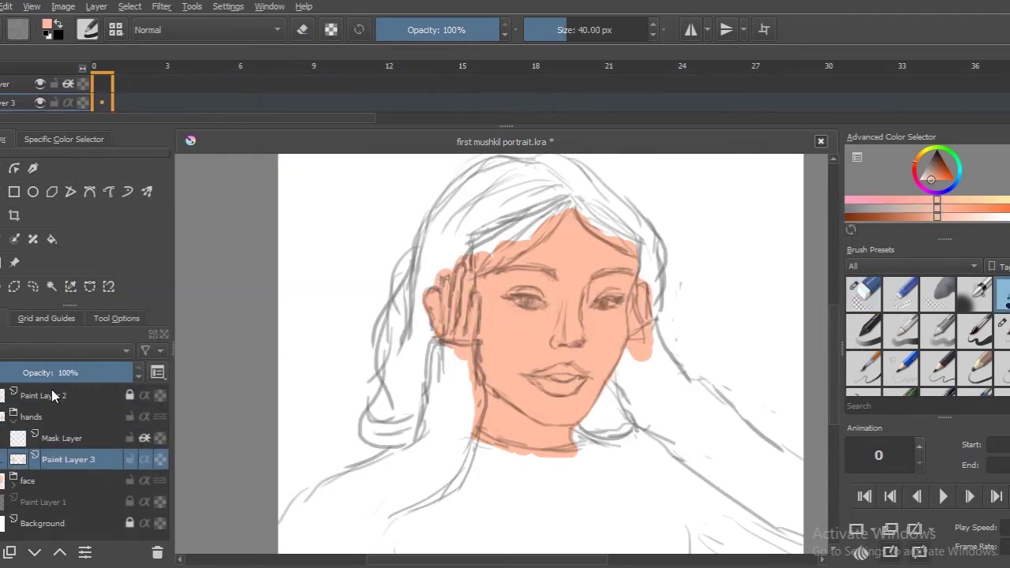
pyautogui.click(13, 417)
# Add a new paint layer above hands named 'sweater'
pyautogui.press('Insert')
pyautogui.doubleClick(78, 415)
pyautogui.write('sweater')
pyautogui.rightClick(91, 416)
pyautogui.click(157, 394)
# Rename the clipping group 'sweater' and paint the navy collar beside the left ear
pyautogui.doubleClick(33, 417)
pyautogui.write('sweater')
pyautogui.moveTo(947, 181); pyautogui.dragTo(942, 163)
pyautogui.click(451, 371)
pyautogui.scroll(3, 528, 304)
pyautogui.moveTo(356, 325)
pyautogui.mouseDown()
pyautogui.moveTo(453, 337)
pyautogui.moveTo(387, 362)
pyautogui.mouseUp()
# With a smaller brush, paint navy sweater below the ear and down the neck line
pyautogui.scroll(-3, 387, 362)
pyautogui.press('[')
pyautogui.press('[')
pyautogui.press('[')
pyautogui.moveTo(461, 339); pyautogui.dragTo(456, 521)
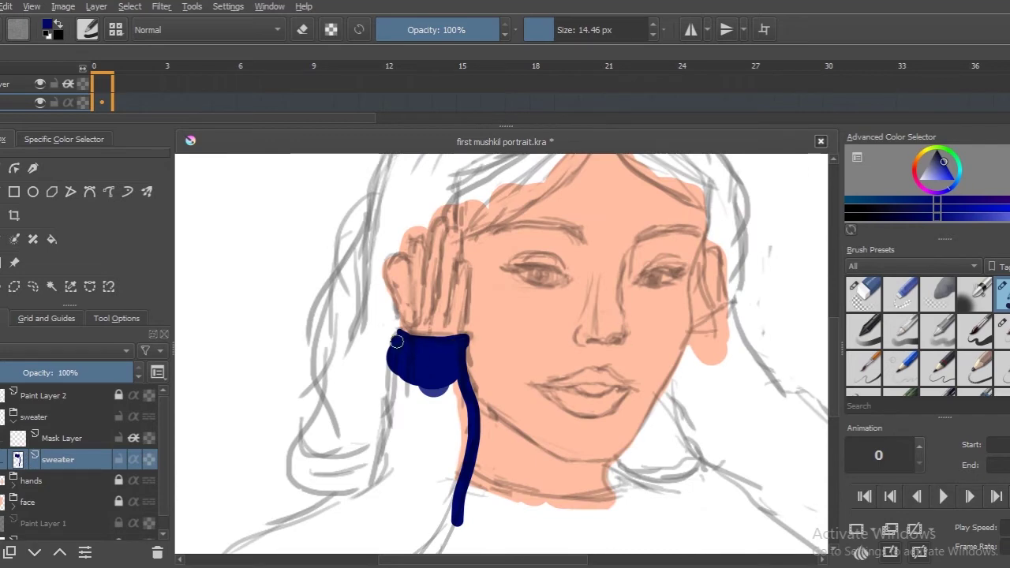
pyautogui.moveTo(391, 335); pyautogui.dragTo(395, 418)
pyautogui.moveTo(386, 371); pyautogui.dragTo(441, 424)
pyautogui.scroll(-3, 441, 423)
pyautogui.press(']')
pyautogui.press(']')
pyautogui.press(']')
# Fill both shoulders, the collar edge by the neck and the lower sweater in navy
pyautogui.moveTo(435, 383); pyautogui.dragTo(450, 372)
pyautogui.moveTo(450, 371); pyautogui.dragTo(326, 427)
pyautogui.press('[')
pyautogui.press('[')
pyautogui.press('[')
pyautogui.scroll(3, 613, 392)
pyautogui.moveTo(612, 392)
pyautogui.mouseDown()
pyautogui.moveTo(631, 377)
pyautogui.moveTo(699, 383)
pyautogui.mouseUp()
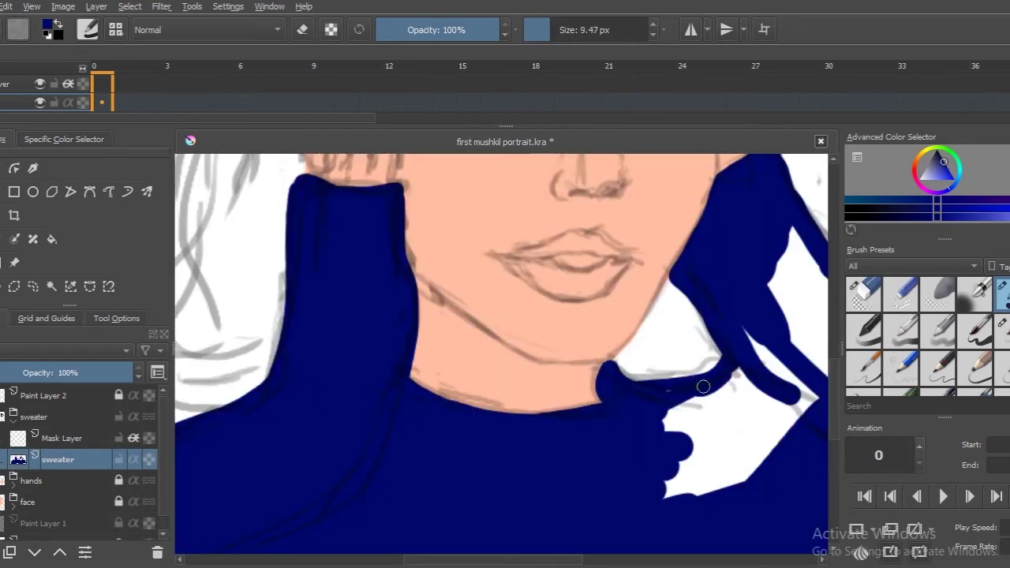
pyautogui.scroll(-3, 699, 383)
pyautogui.press(']')
pyautogui.press(']')
pyautogui.press(']')
pyautogui.moveTo(604, 350)
pyautogui.mouseDown()
pyautogui.moveTo(702, 423)
pyautogui.moveTo(692, 417)
pyautogui.mouseUp()
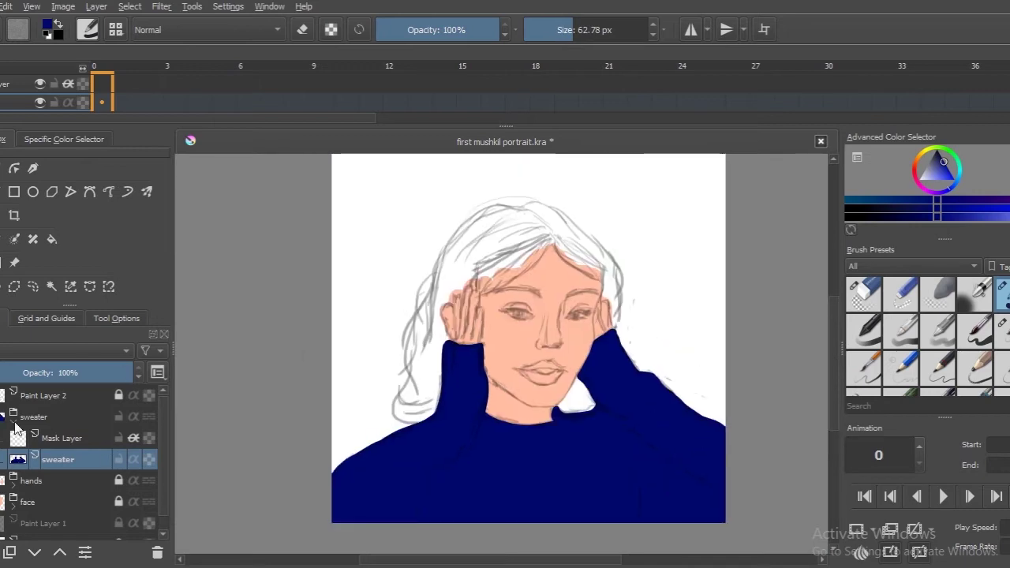
# Create a hair clipping group, save the portrait, and fill the hair with black
pyautogui.rightClick(68, 411)
pyautogui.click(101, 411)
pyautogui.hotkey('ctrl', 's')
pyautogui.click(933, 168)
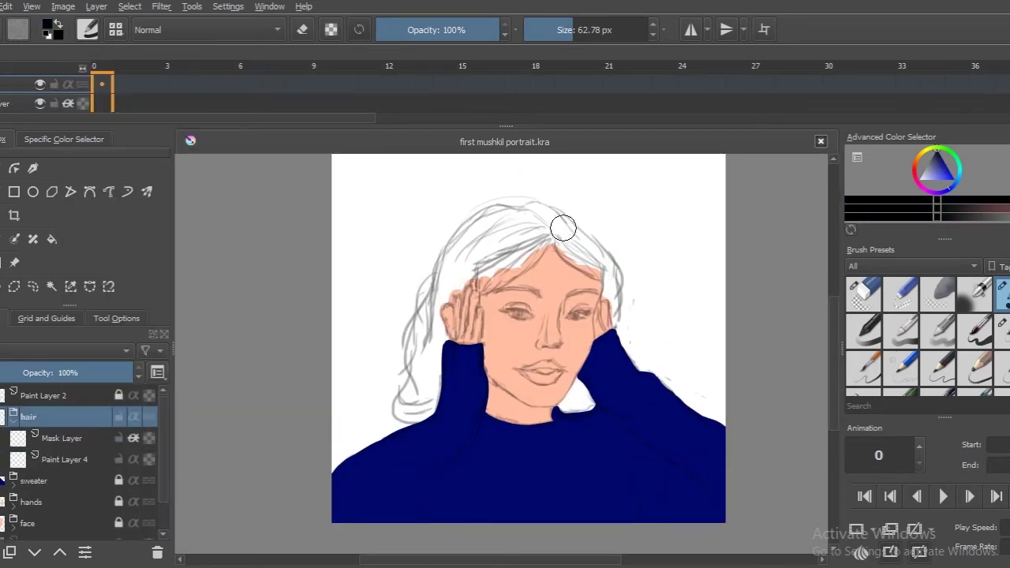
pyautogui.scroll(3, 556, 229)
pyautogui.press('[')
pyautogui.press('[')
pyautogui.moveTo(605, 277); pyautogui.dragTo(523, 339)
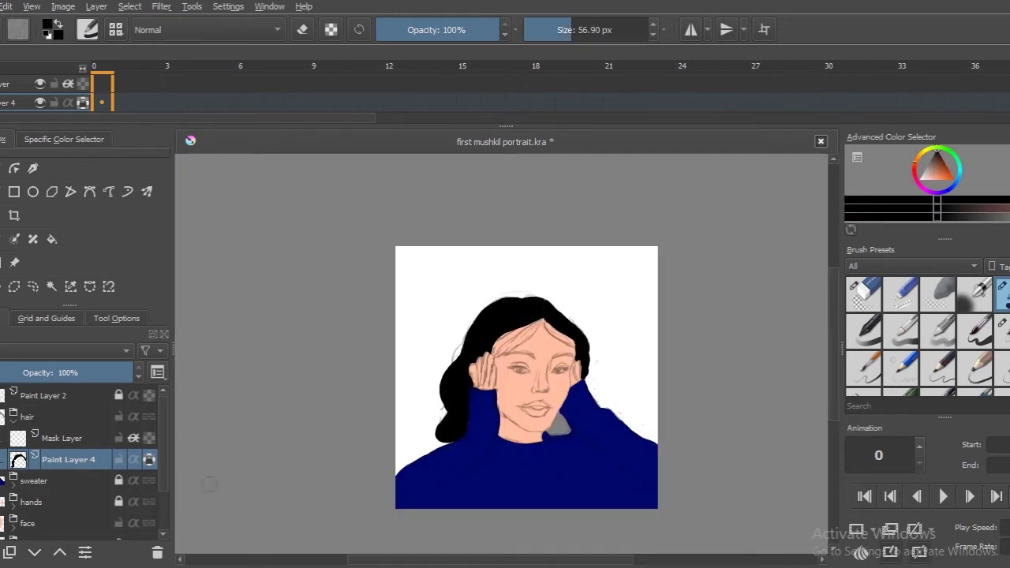
# Check the base sketch and under hair layers, then select the hair paint layer
pyautogui.hotkey('ctrl', '+')
pyautogui.press('[')
pyautogui.press('[')
pyautogui.press('[')
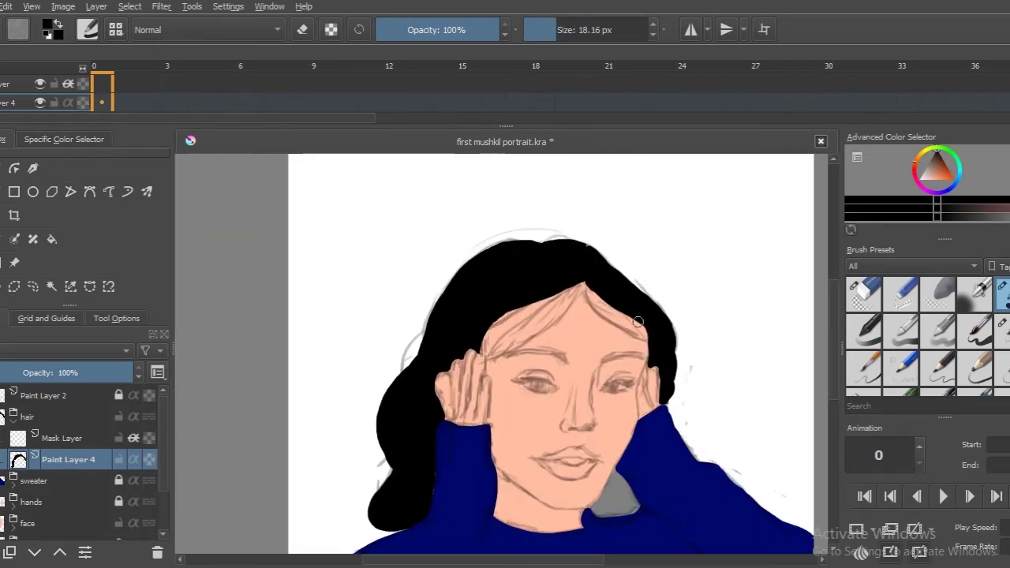
pyautogui.scroll(-3, 47, 473)
pyautogui.click(14, 507)
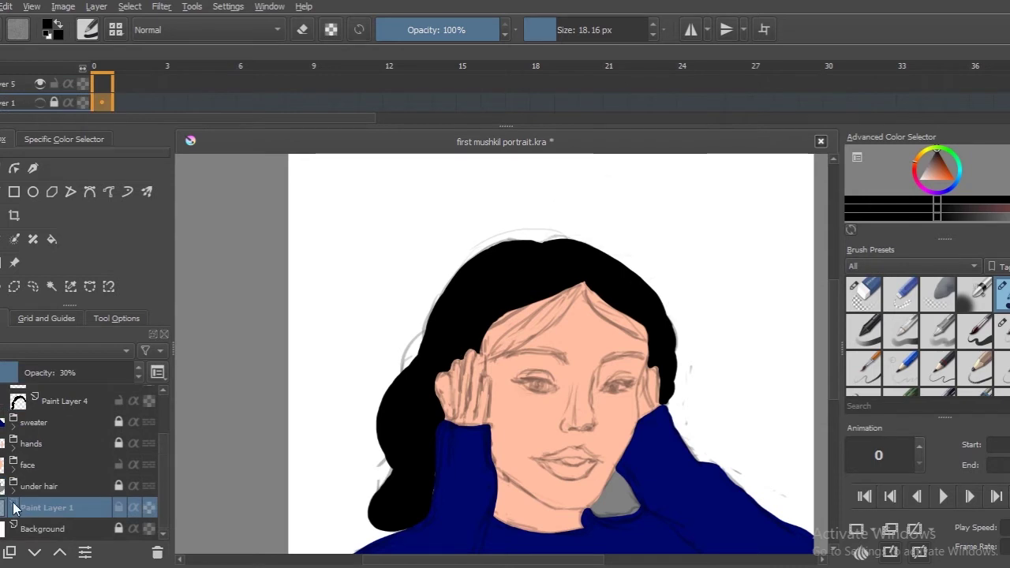
pyautogui.click(39, 486)
pyautogui.press(']')
pyautogui.press(']')
pyautogui.press(']')
pyautogui.click(13, 486)
pyautogui.click(63, 528)
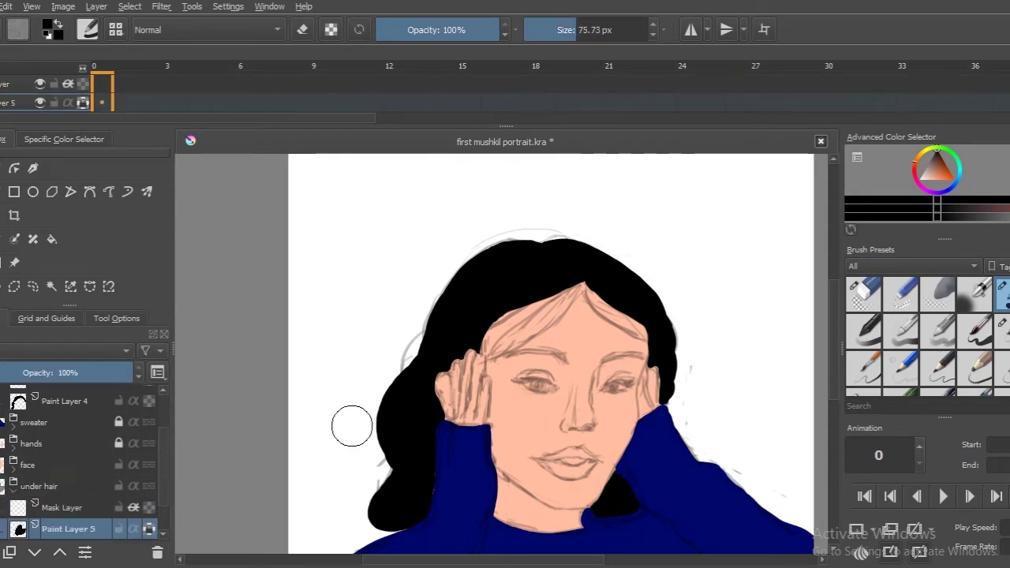
pyautogui.hotkey('ctrl', '-')
pyautogui.click(974, 330)
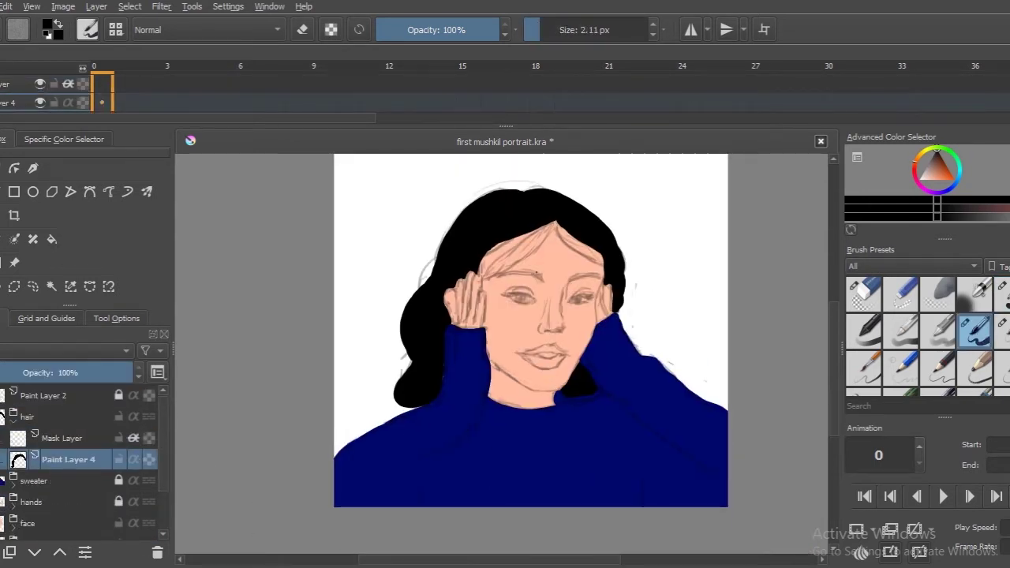
# Zoom in and draw thin black hair strands from the parting with a 6–8 px brush
pyautogui.hotkey('ctrl', '+')
pyautogui.press(']')
pyautogui.press(']')
pyautogui.press(']')
pyautogui.moveTo(560, 251)
pyautogui.mouseDown()
pyautogui.moveTo(463, 328)
pyautogui.moveTo(628, 308)
pyautogui.mouseUp()
pyautogui.moveTo(600, 30); pyautogui.dragTo(547, 30)
pyautogui.moveTo(570, 262)
pyautogui.mouseDown()
pyautogui.moveTo(627, 322)
pyautogui.moveTo(462, 320)
pyautogui.mouseUp()
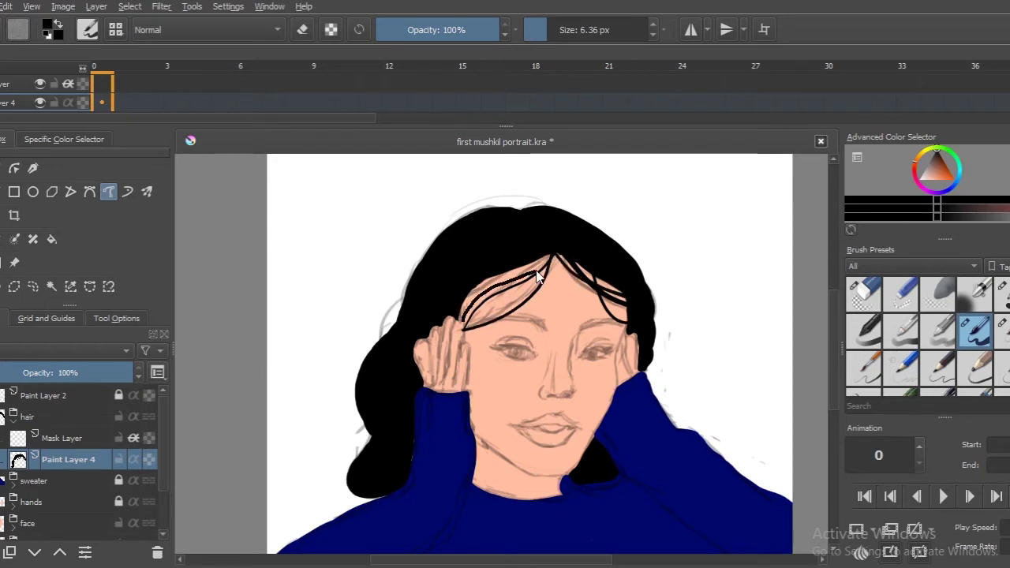
pyautogui.click(654, 25)
pyautogui.moveTo(553, 259); pyautogui.dragTo(466, 327)
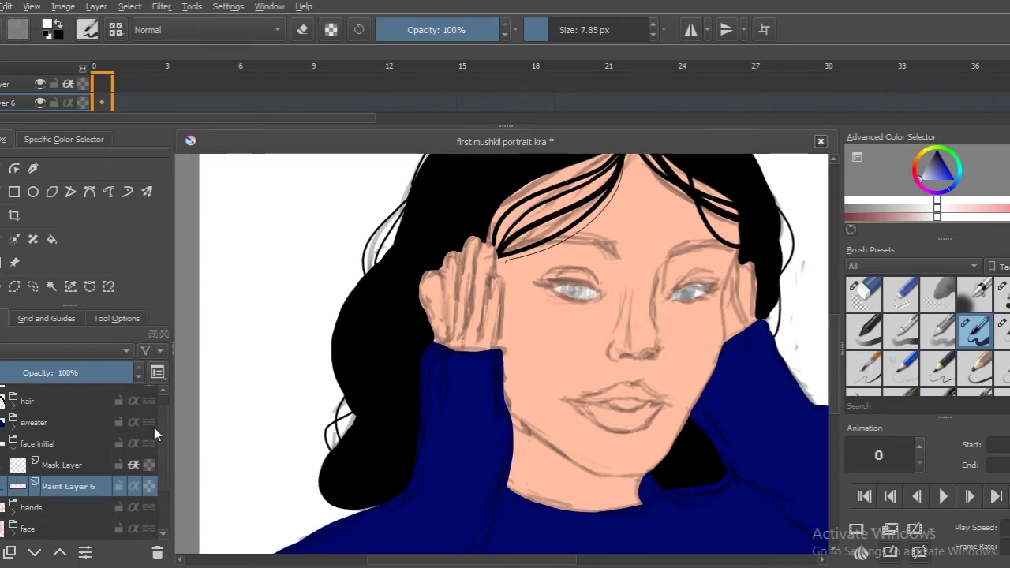
# On a new layer, draw a black eyelid over the left eye and a brown eyebrow stroke
pyautogui.press('Insert')
pyautogui.press('x')
pyautogui.moveTo(587, 286); pyautogui.dragTo(546, 283)
pyautogui.press(']')
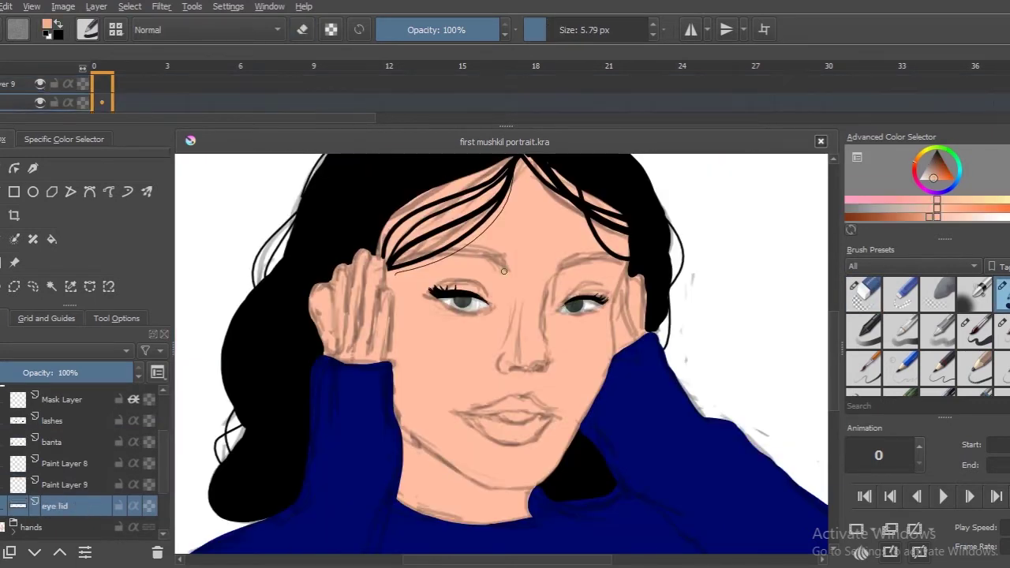
pyautogui.click(991, 332)
pyautogui.moveTo(505, 259)
pyautogui.mouseDown()
pyautogui.moveTo(410, 263)
pyautogui.moveTo(468, 253)
pyautogui.mouseUp()
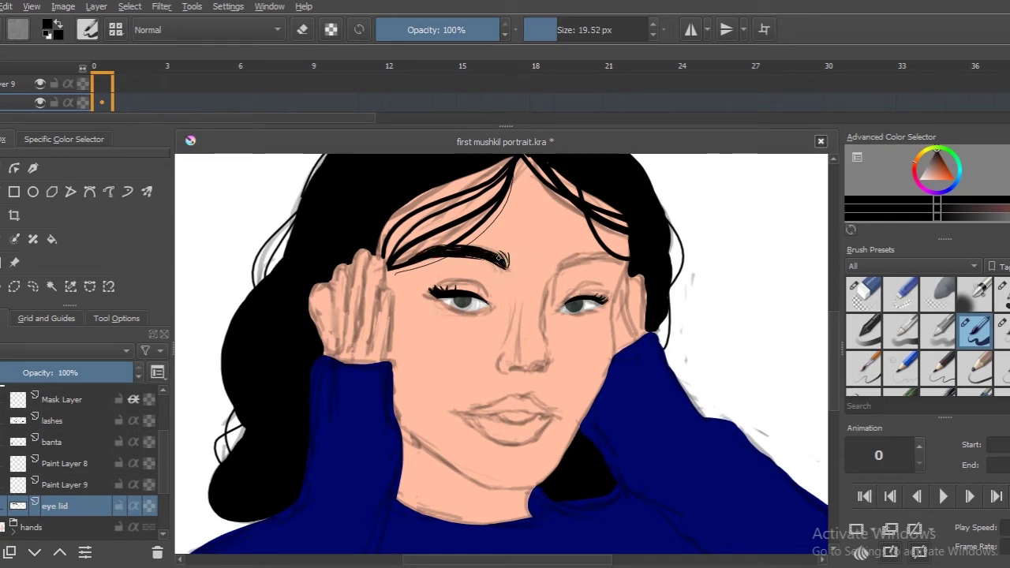
pyautogui.press('e')
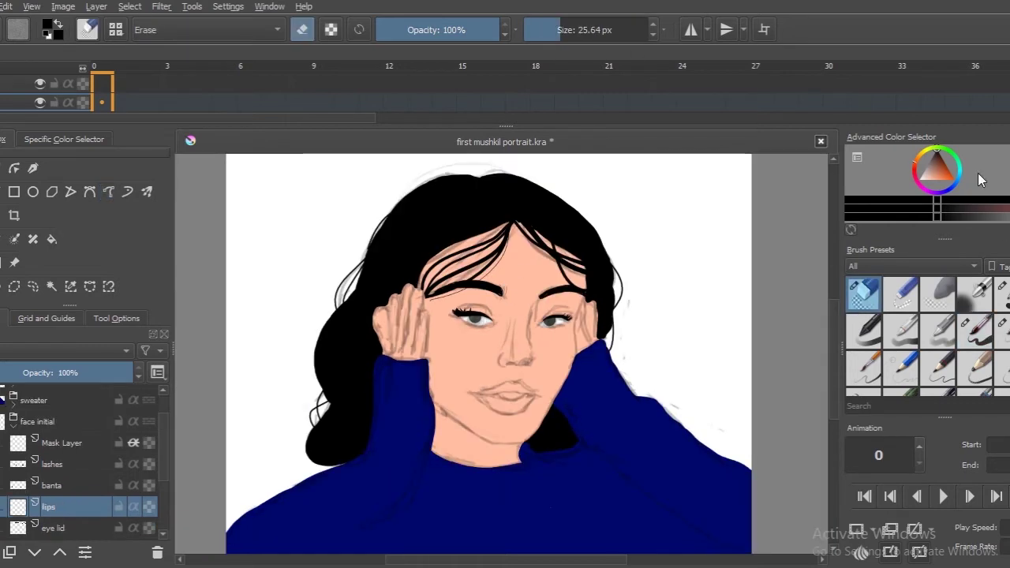
# Paint the lips pink with a fresh brush
pyautogui.click(932, 180)
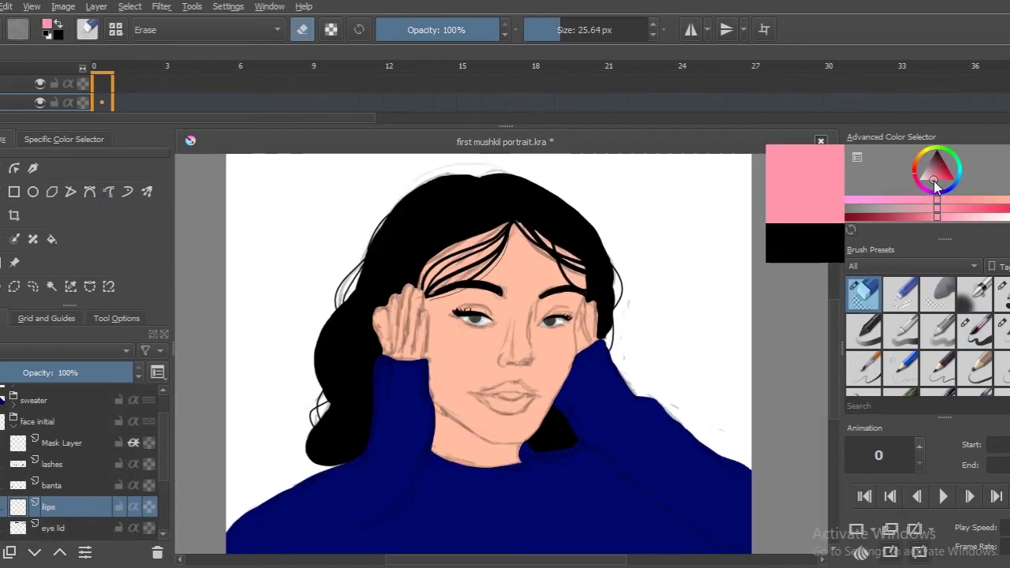
pyautogui.click(977, 293)
pyautogui.press('-')
pyautogui.moveTo(483, 385); pyautogui.dragTo(512, 389)
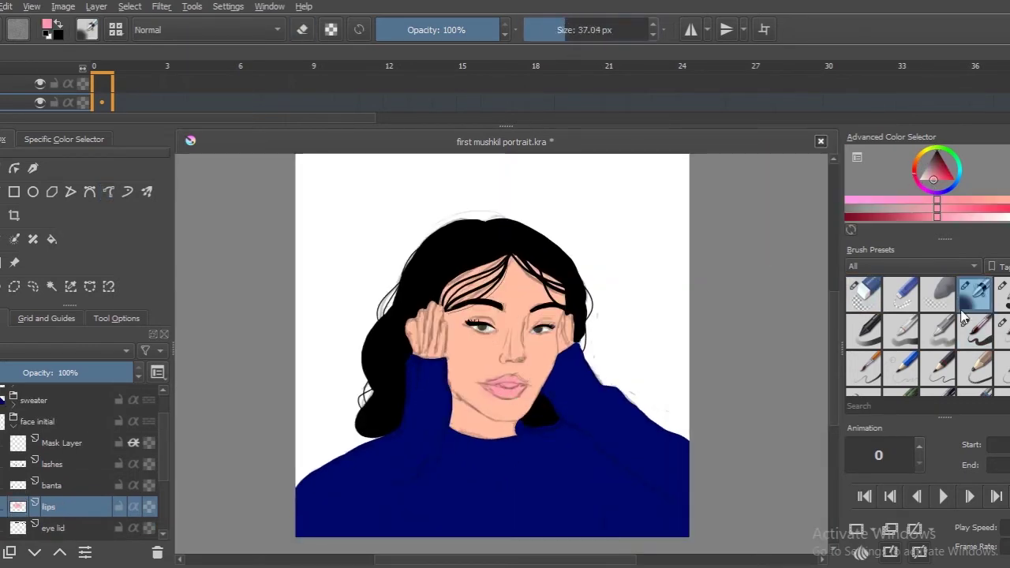
# Shade the lips with a deeper pink using a finer brush
pyautogui.click(1002, 293)
pyautogui.click(924, 180)
pyautogui.click(939, 180)
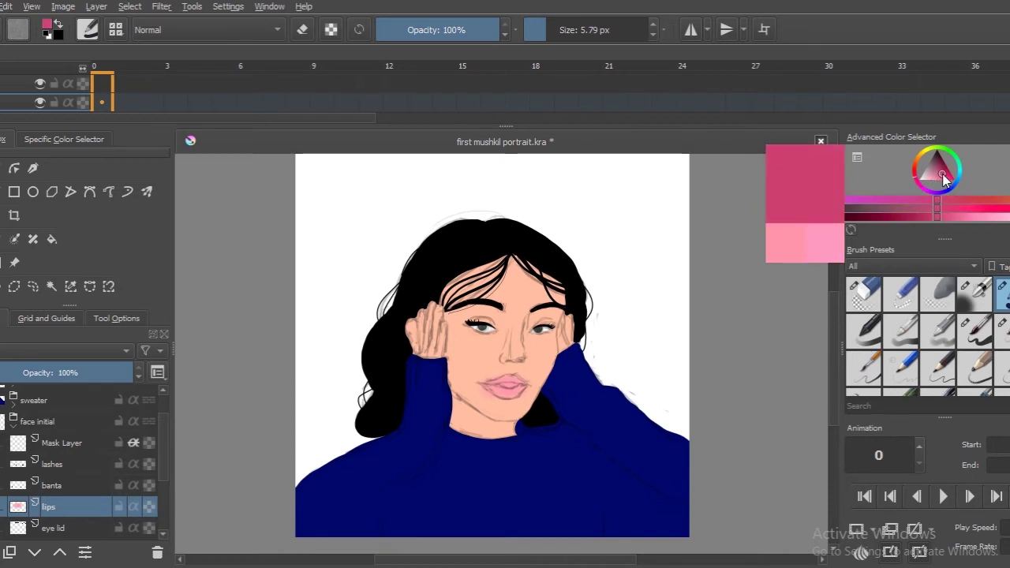
pyautogui.scroll(4, 511, 461)
pyautogui.moveTo(454, 268)
pyautogui.mouseDown()
pyautogui.moveTo(536, 262)
pyautogui.moveTo(501, 241)
pyautogui.moveTo(477, 248)
pyautogui.mouseUp()
pyautogui.scroll(-2, 542, 382)
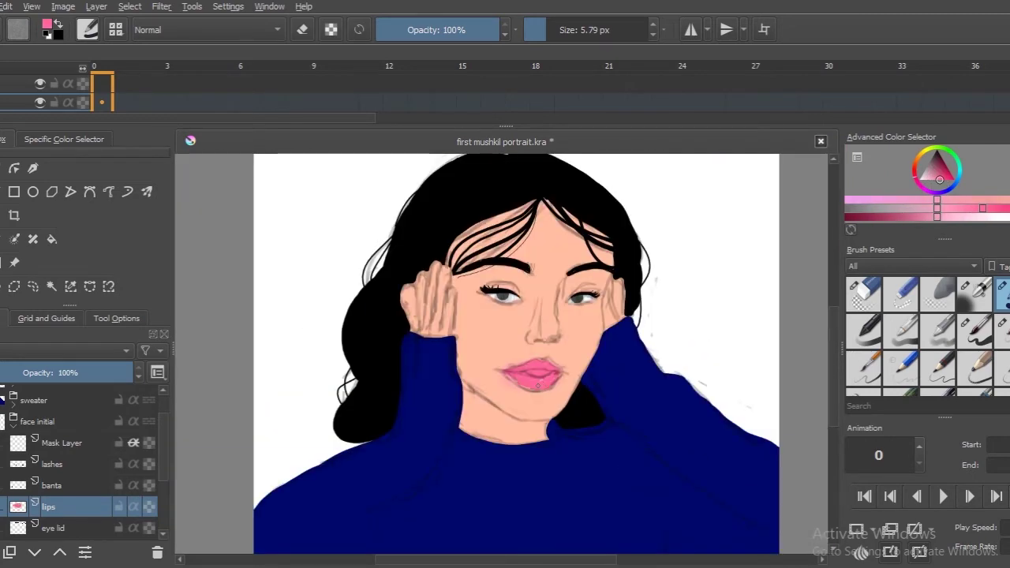
pyautogui.press('e')
pyautogui.click(1003, 292)
pyautogui.press('e')
pyautogui.press('e')
pyautogui.scroll(3, 509, 374)
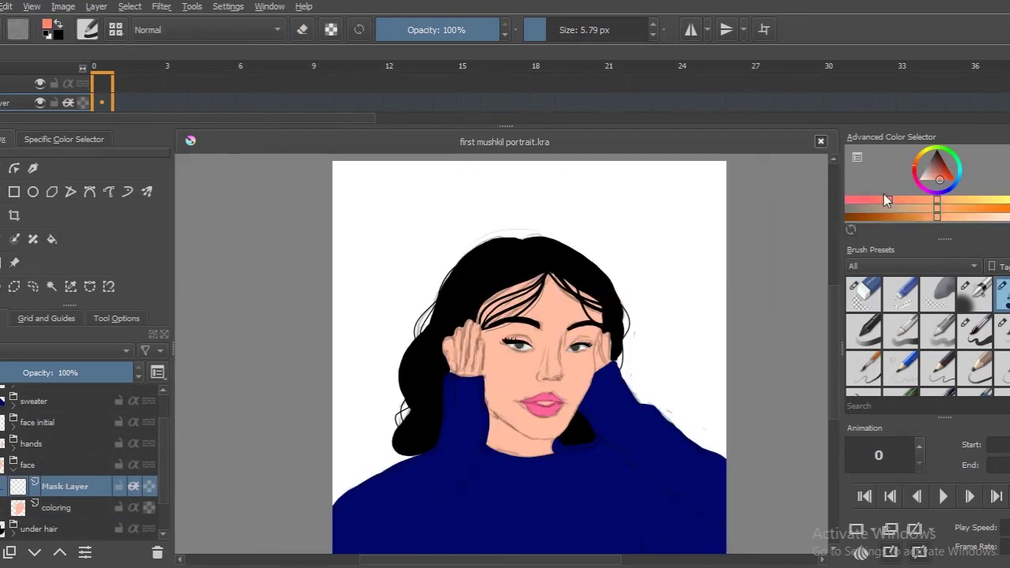
# Paint pink blush on the left cheek and a dark brown shadow under the chin
pyautogui.click(934, 179)
pyautogui.moveTo(501, 390); pyautogui.dragTo(493, 338)
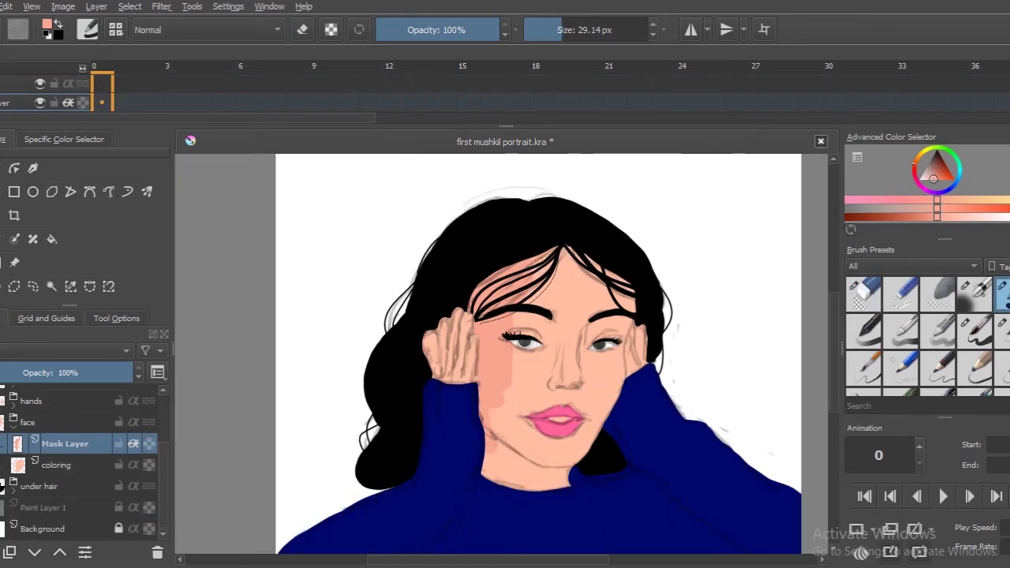
pyautogui.press('-')
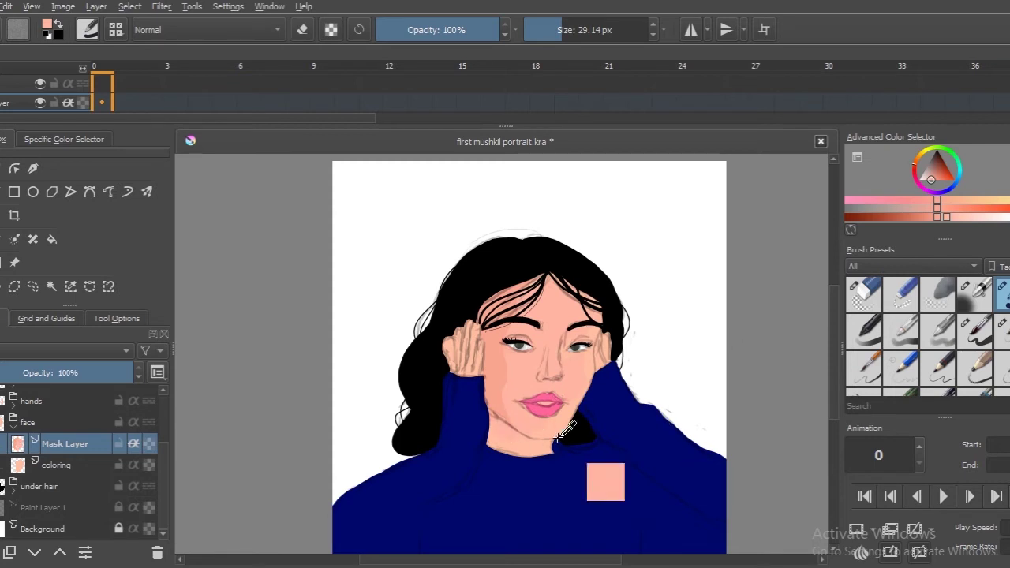
pyautogui.click(939, 161)
pyautogui.moveTo(496, 416); pyautogui.dragTo(552, 443)
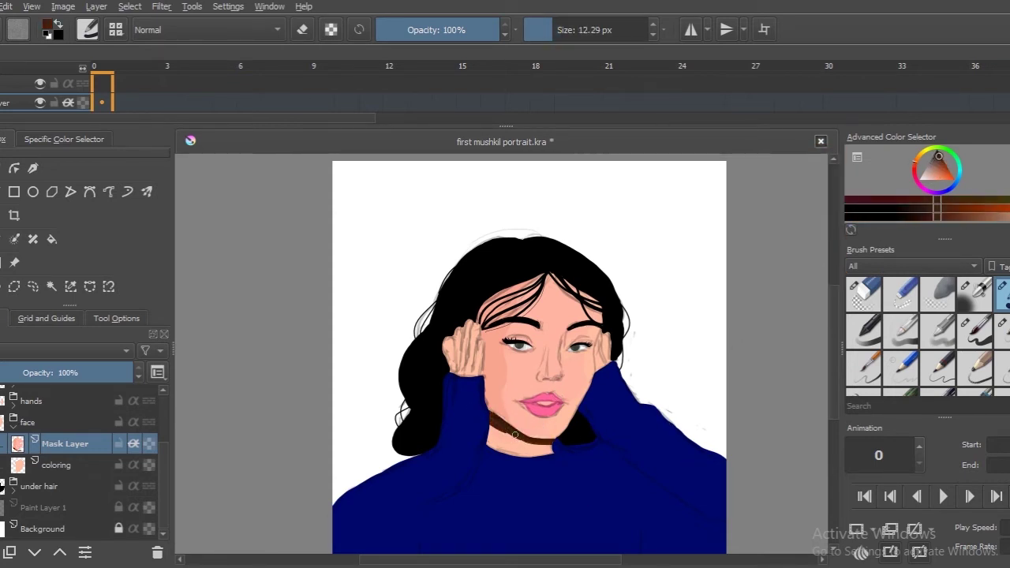
# Sample paler skin tones and shade the nose, then blend with a soft blending brush
pyautogui.keyDown('ctrl'); pyautogui.click(565, 441); pyautogui.keyUp('ctrl')
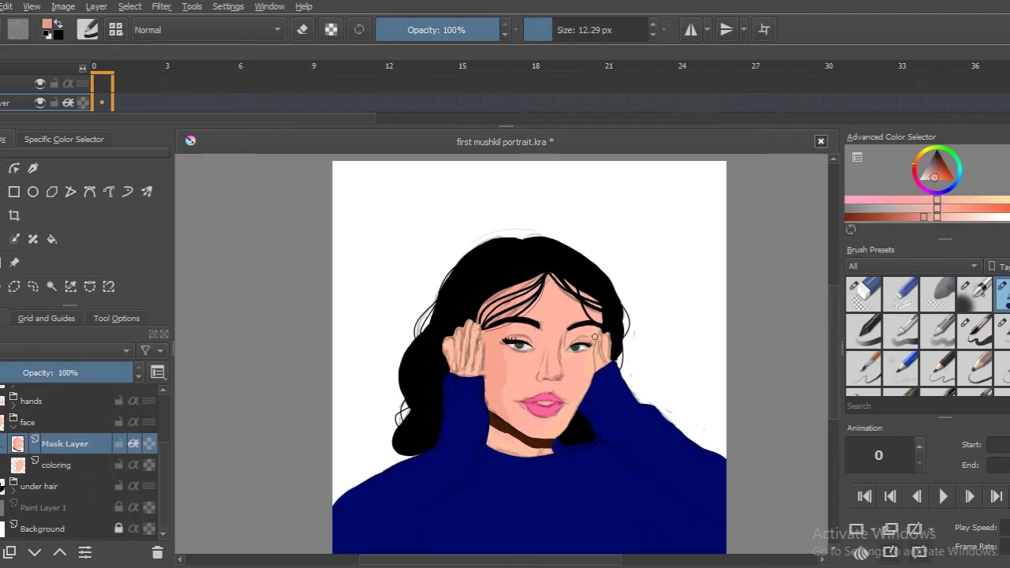
pyautogui.keyDown('ctrl'); pyautogui.click(592, 349); pyautogui.keyUp('ctrl')
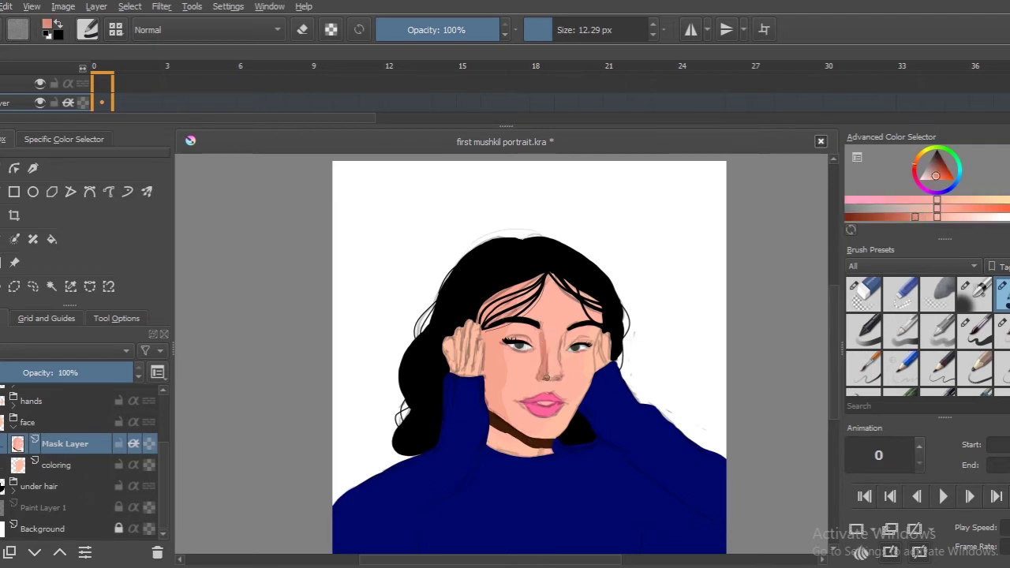
pyautogui.keyDown('ctrl'); pyautogui.click(554, 369); pyautogui.keyUp('ctrl')
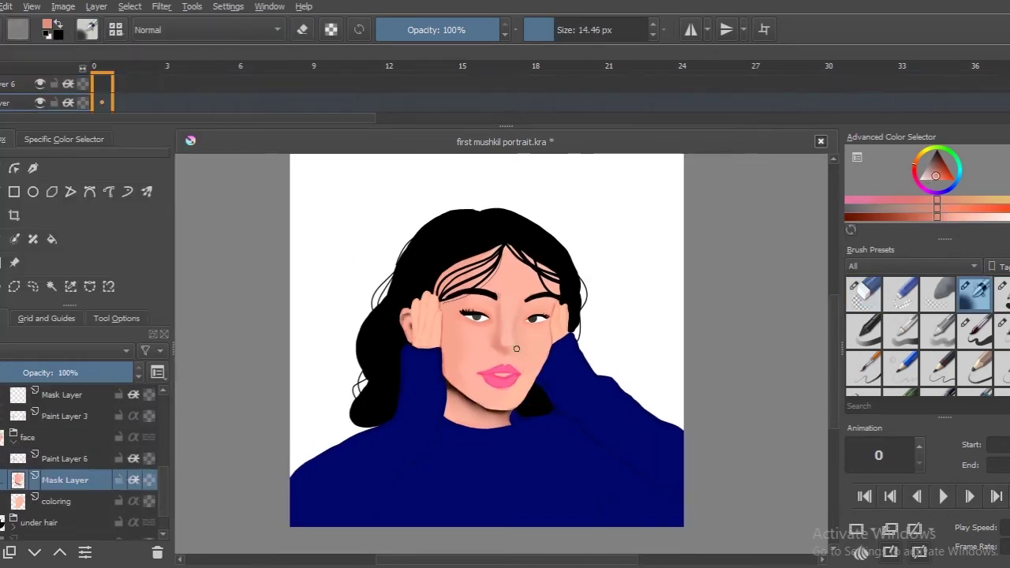
pyautogui.scroll(1, 519, 324)
pyautogui.keyDown('ctrl'); pyautogui.click(512, 295); pyautogui.keyUp('ctrl')
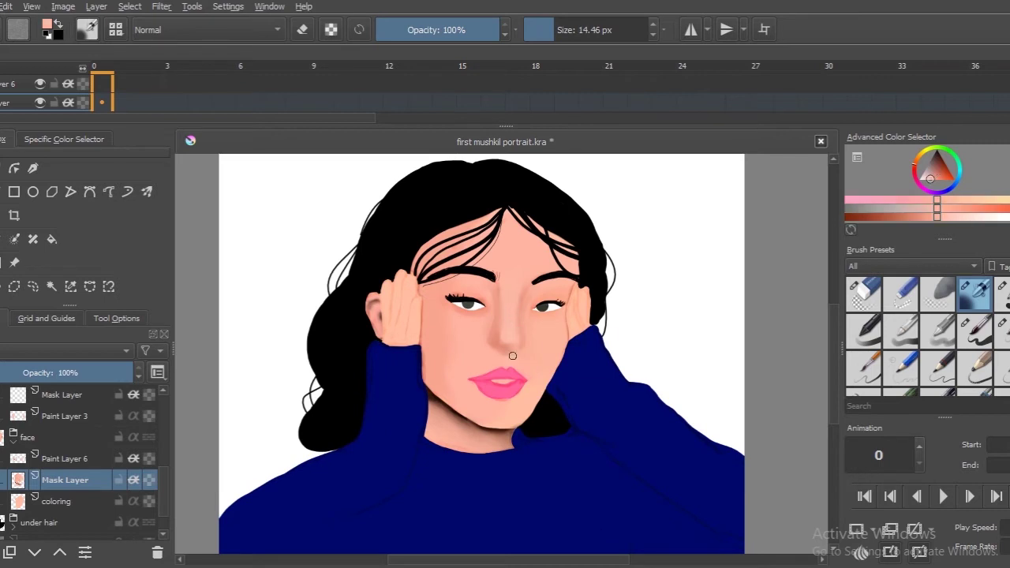
pyautogui.press('d')
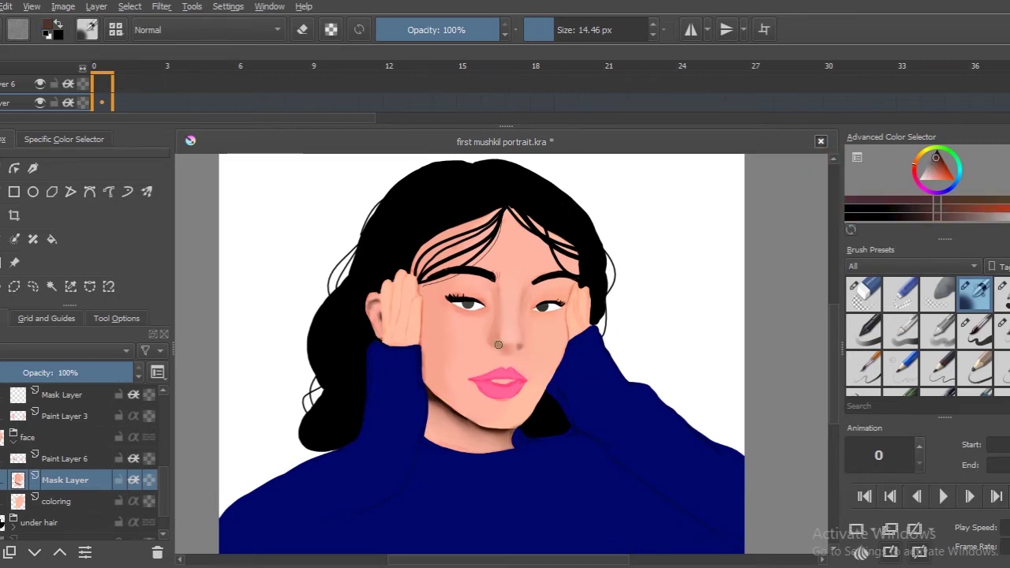
pyautogui.press('[')
pyautogui.press('[')
pyautogui.press('[')
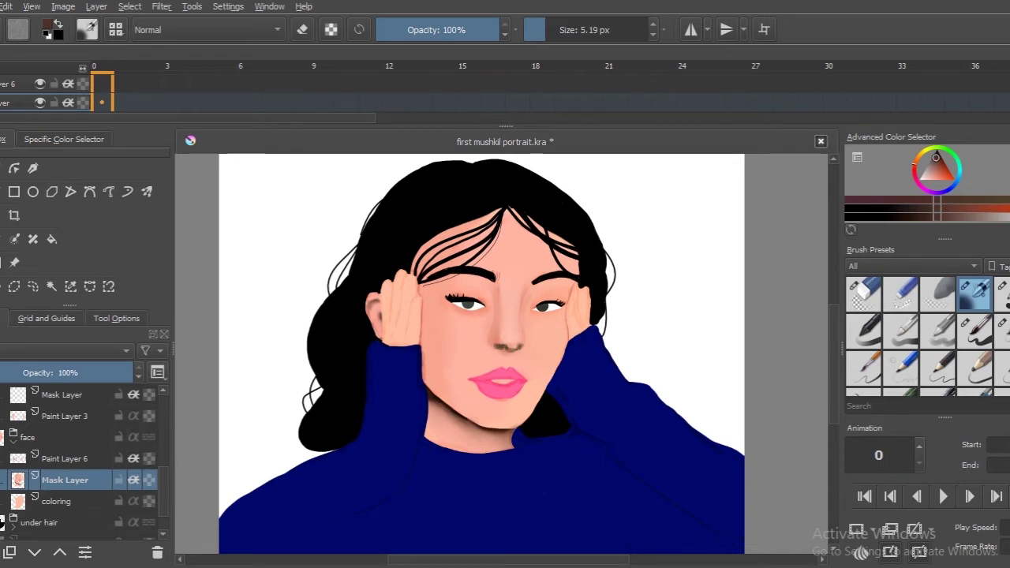
pyautogui.press('/')
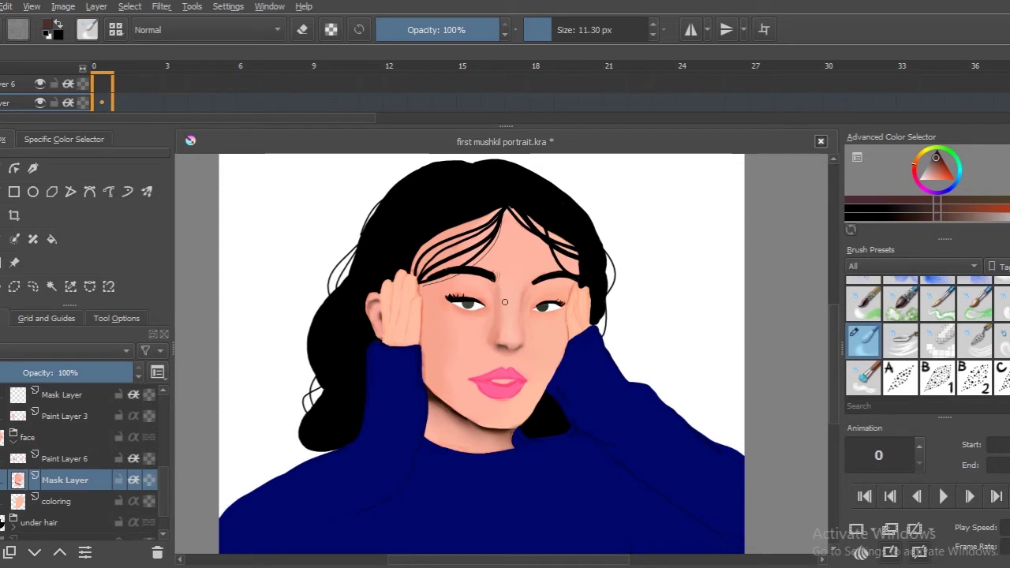
# Return to the face's mask layer and save the portrait
pyautogui.click(609, 83)
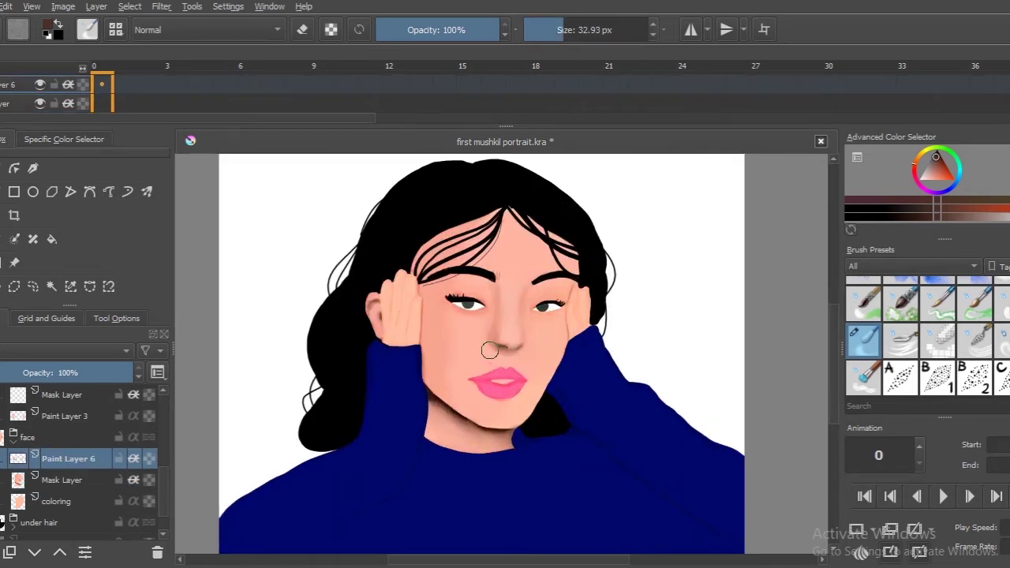
pyautogui.click(79, 478)
pyautogui.hotkey('ctrl', 's')
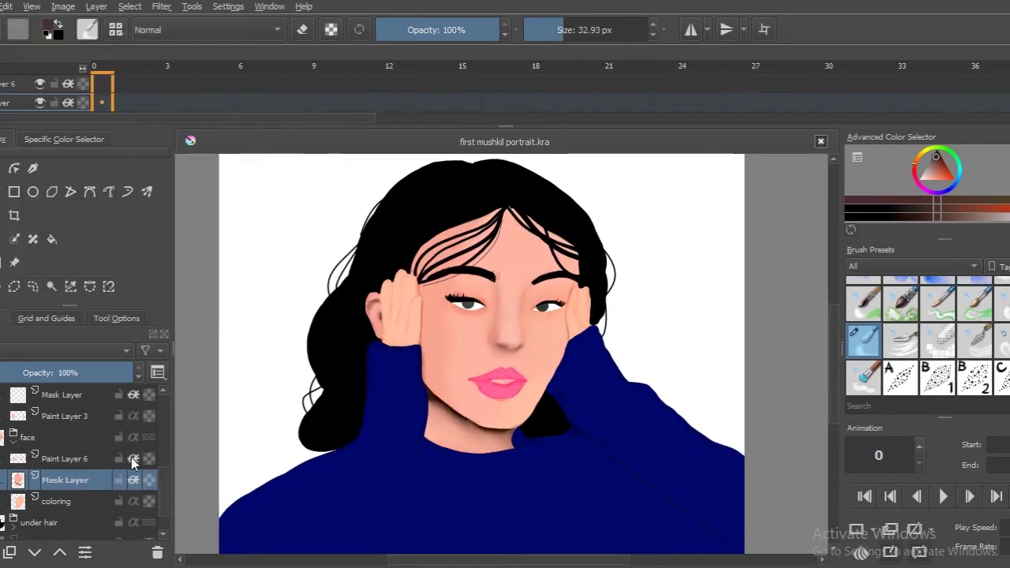
# Add Paint Layer 7 and set up a brush preset with magenta for blush
pyautogui.press('Insert')
pyautogui.scroll(3, 978, 322)
pyautogui.click(974, 294)
pyautogui.click(889, 205)
pyautogui.click(956, 162)
pyautogui.scroll(-2, 476, 241)
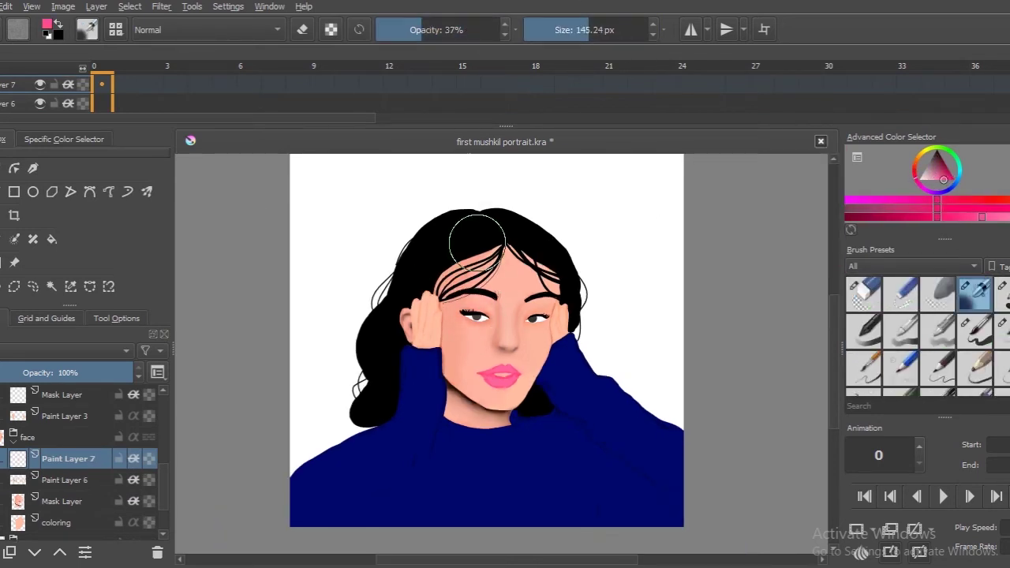
# Sample the salmon skin tone, haze soft pink blush under both eyes, and save
pyautogui.press('ctrl')
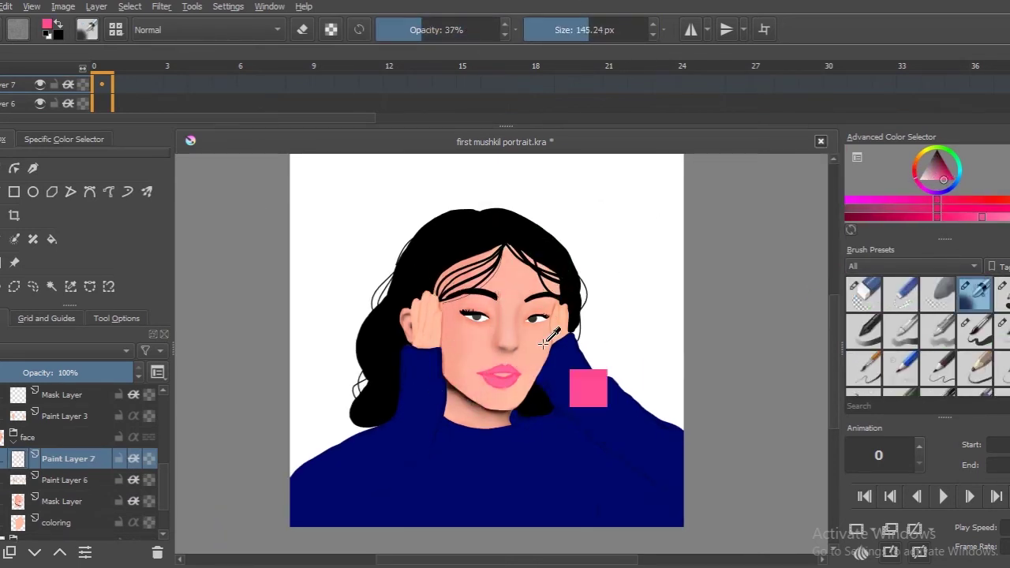
pyautogui.keyDown('ctrl'); pyautogui.click(544, 341); pyautogui.keyUp('ctrl')
pyautogui.moveTo(584, 284); pyautogui.dragTo(446, 387)
pyautogui.press('[')
pyautogui.moveTo(468, 315); pyautogui.dragTo(555, 340)
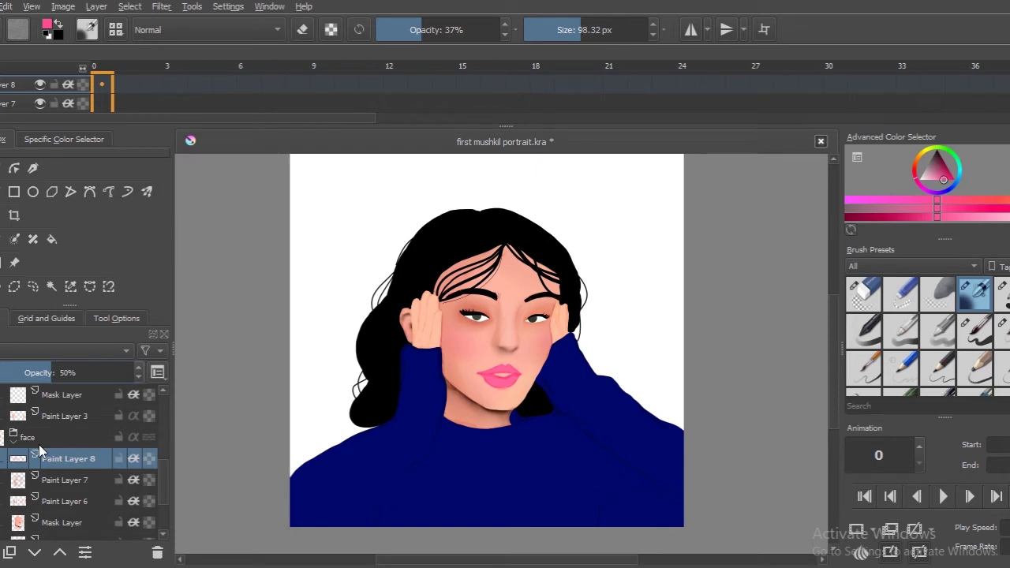
pyautogui.scroll(-3, 57, 473)
pyautogui.hotkey('ctrl', 's')
# Select the hands group mask layer, pick a pink-red tone, and paint a soft stroke
pyautogui.scroll(5, 158, 473)
pyautogui.click(79, 496)
pyautogui.click(962, 198)
pyautogui.click(962, 199)
pyautogui.moveTo(426, 284); pyautogui.dragTo(434, 340)
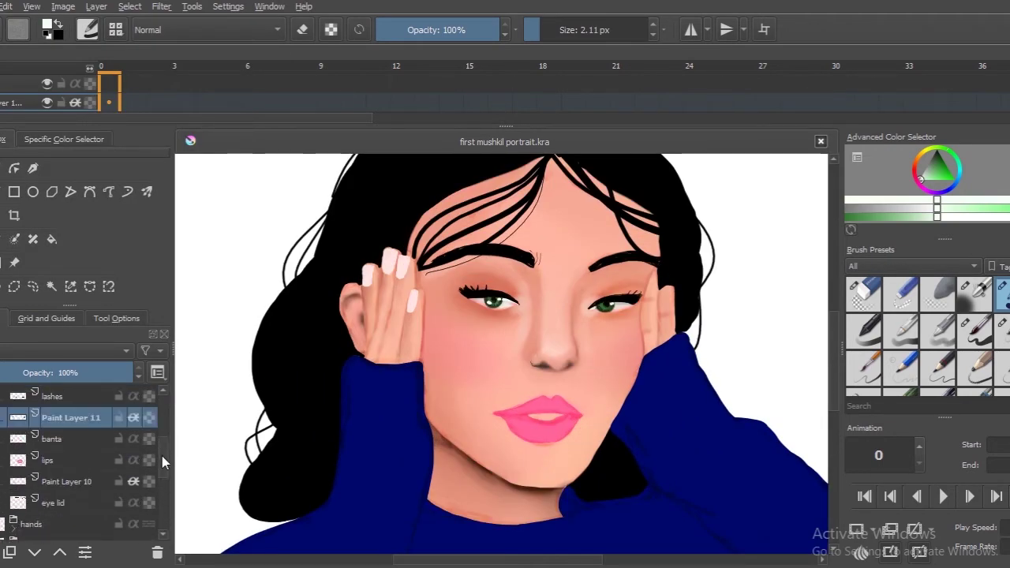
# Repaint the lips in a darker, redder pink
pyautogui.click(975, 293)
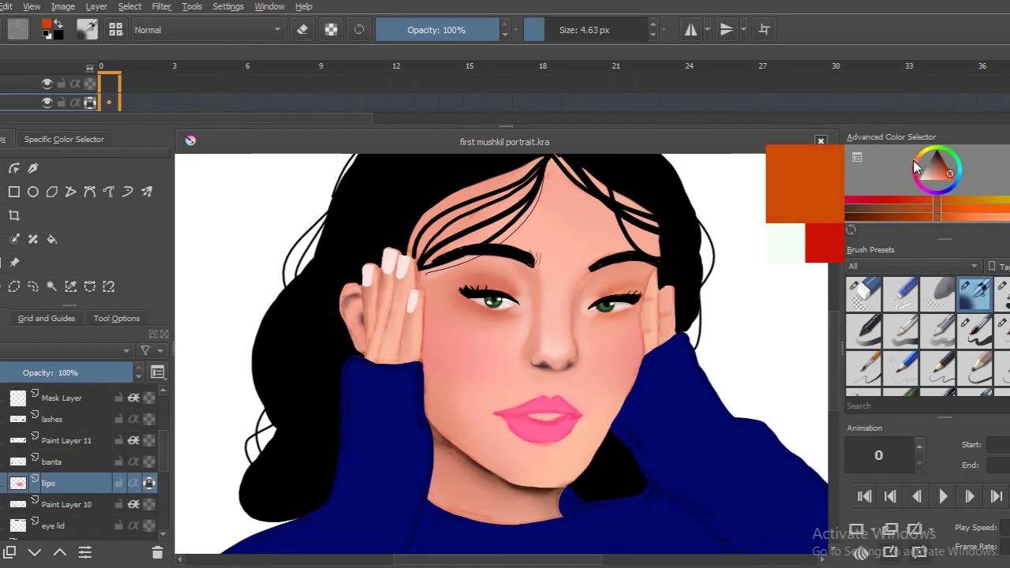
pyautogui.moveTo(499, 411); pyautogui.dragTo(585, 416)
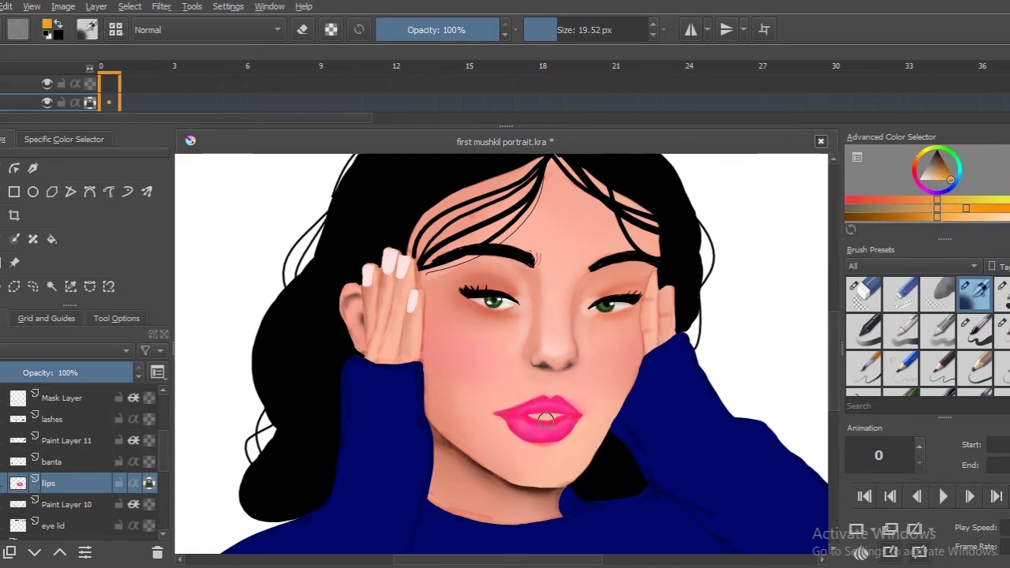
pyautogui.moveTo(509, 418); pyautogui.dragTo(542, 414)
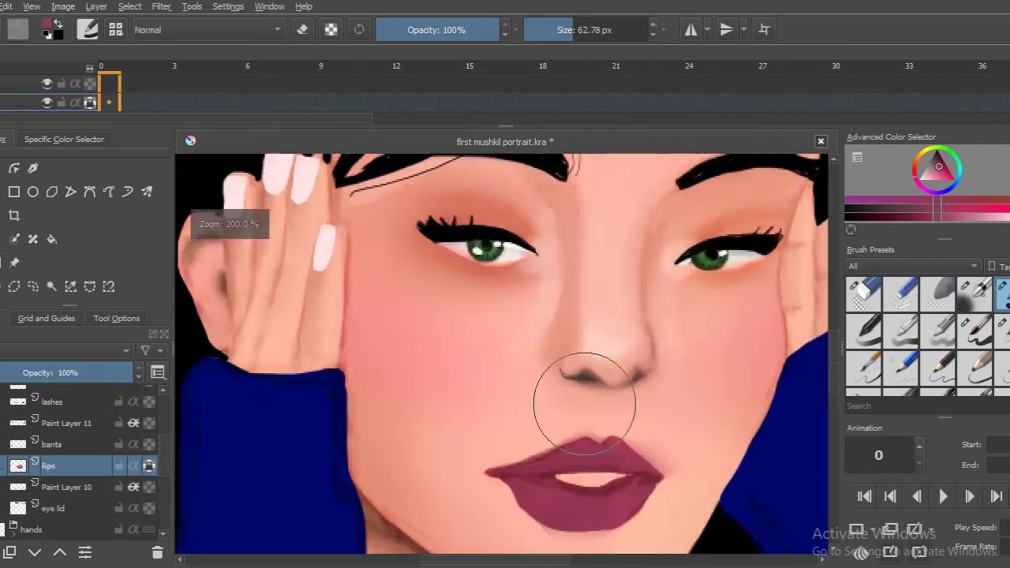
pyautogui.press('[')
pyautogui.press('[')
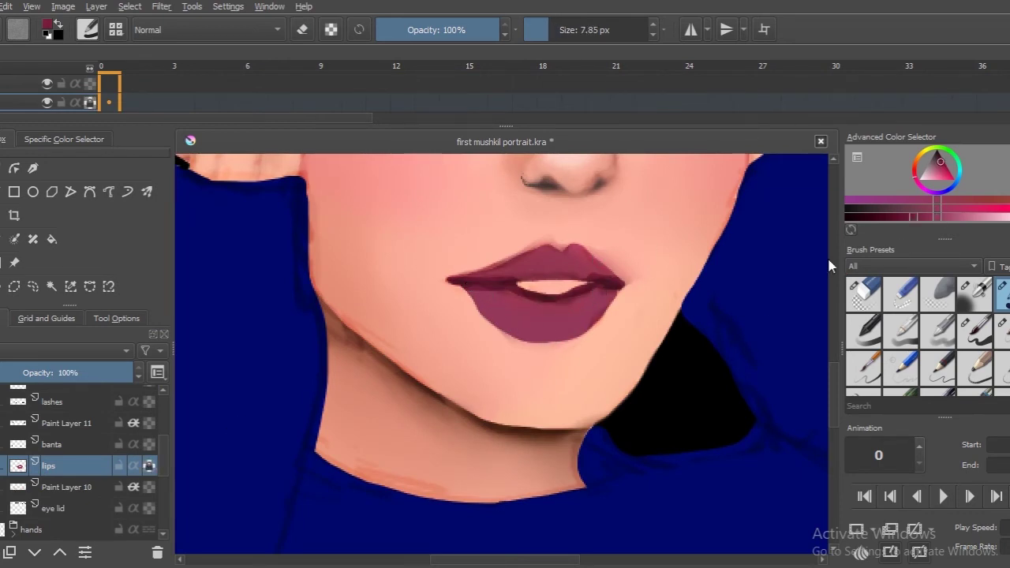
pyautogui.click(863, 302)
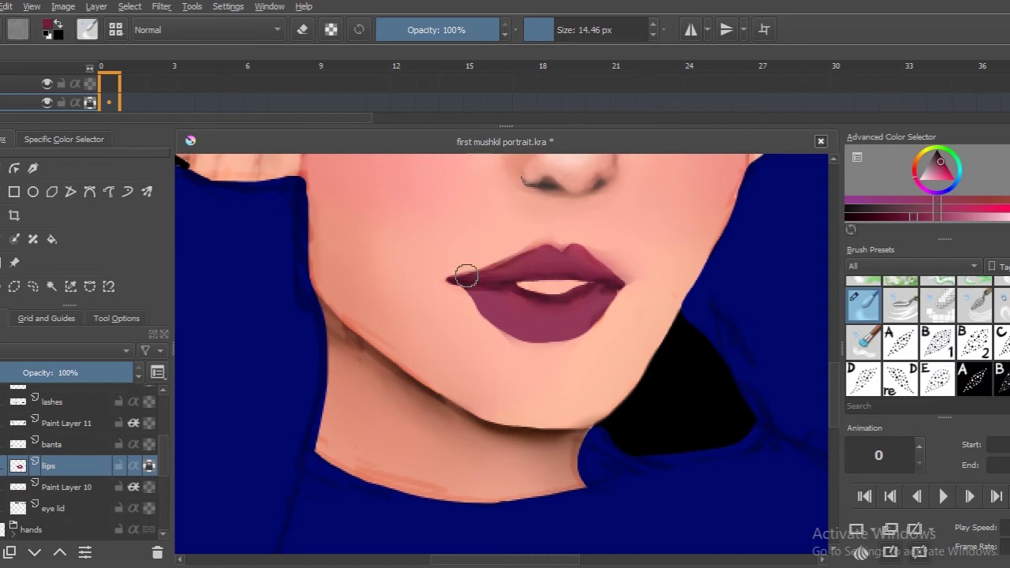
# Switch to a smaller eraser and save the portrait file
pyautogui.scroll(-1, 79, 441)
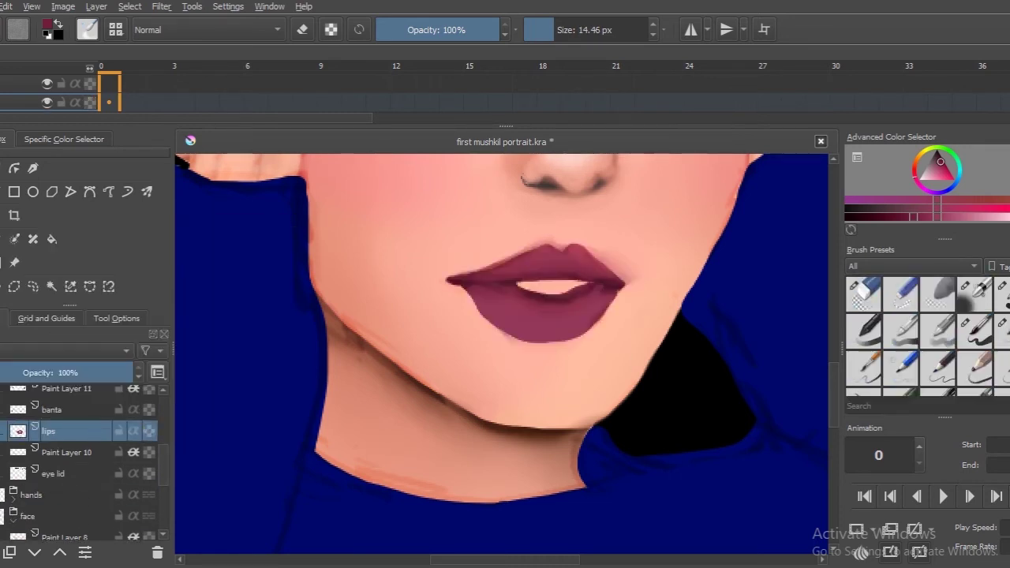
pyautogui.press('e')
pyautogui.click(546, 29)
pyautogui.scroll(-5, 481, 383)
pyautogui.scroll(3, 481, 383)
pyautogui.scroll(3, 480, 382)
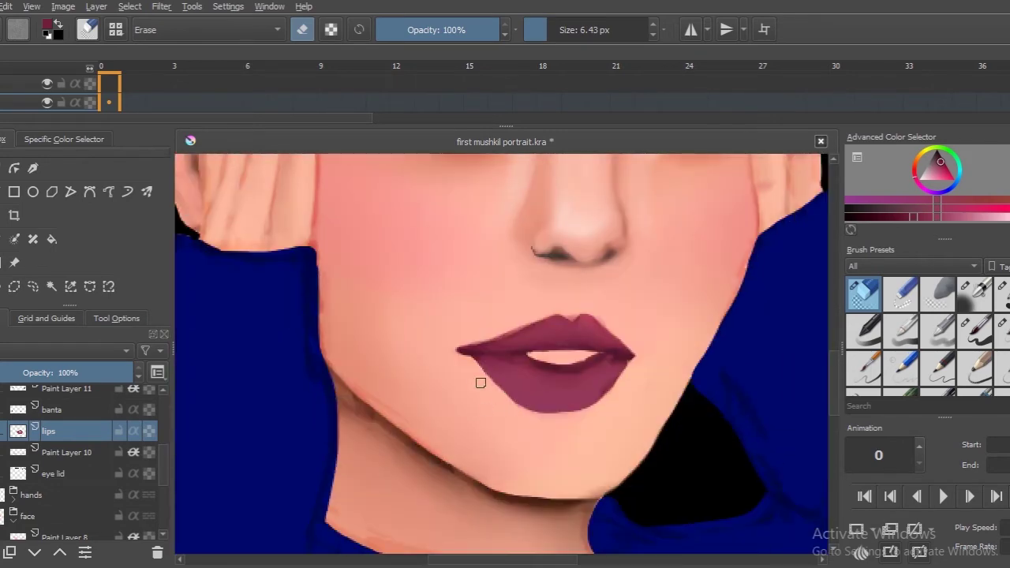
pyautogui.scroll(-5, 480, 383)
pyautogui.click(47, 71)
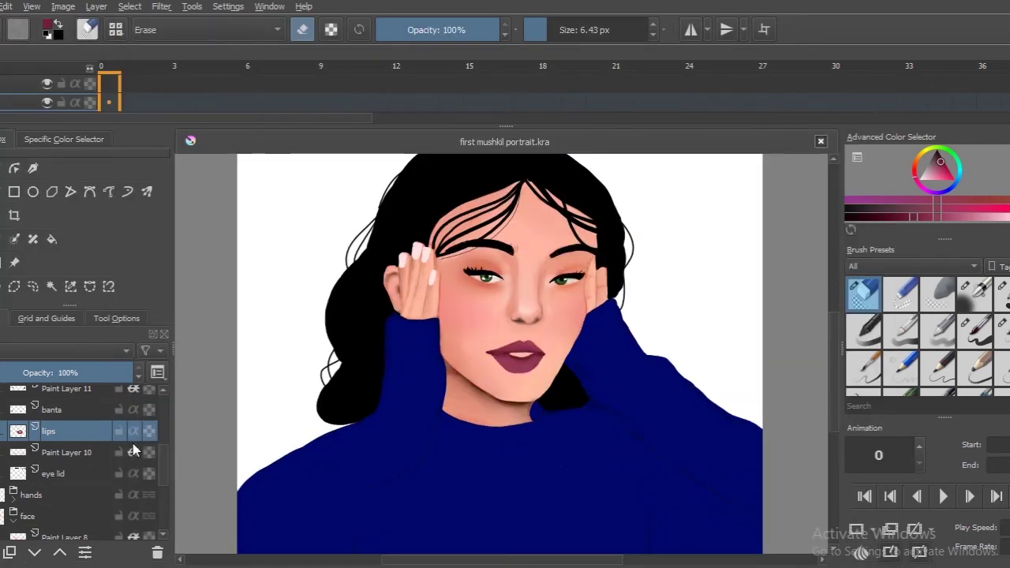
# Zoom in on the lips and dab a light pink airbrush highlight on the lower lip
pyautogui.click(975, 293)
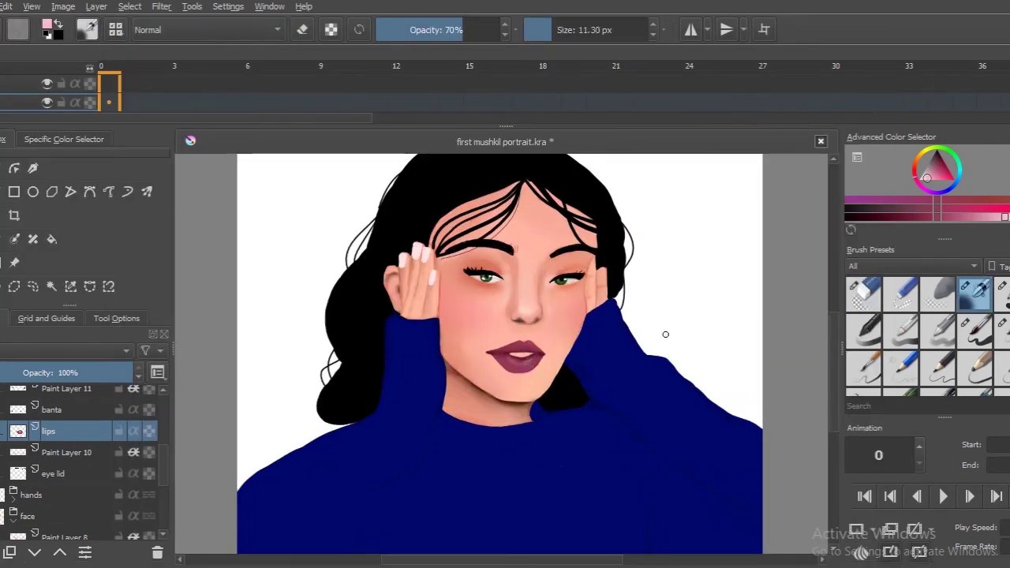
pyautogui.scroll(2, 529, 365)
pyautogui.press('o')
pyautogui.press('o')
pyautogui.press('o')
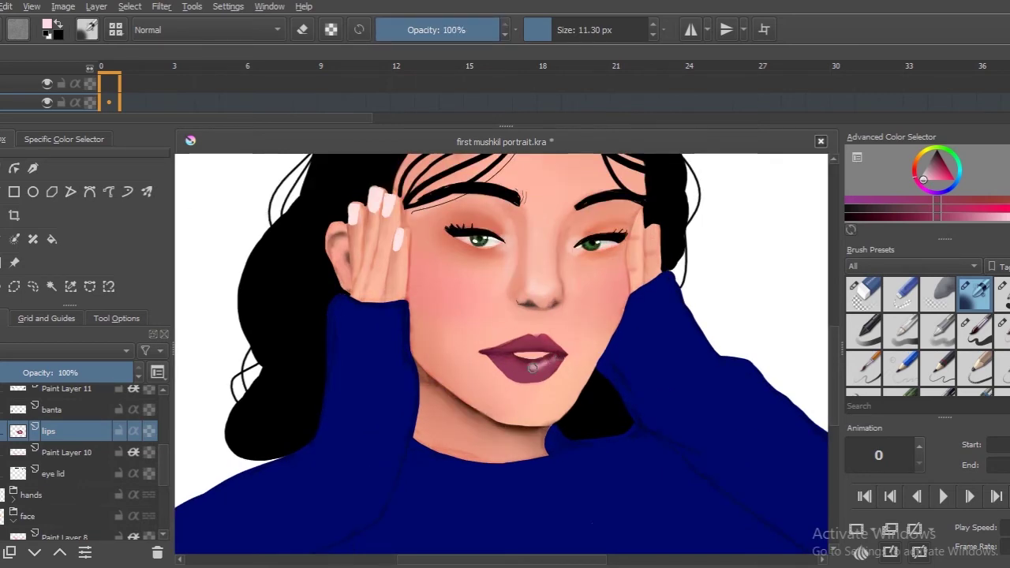
pyautogui.scroll(2, 533, 367)
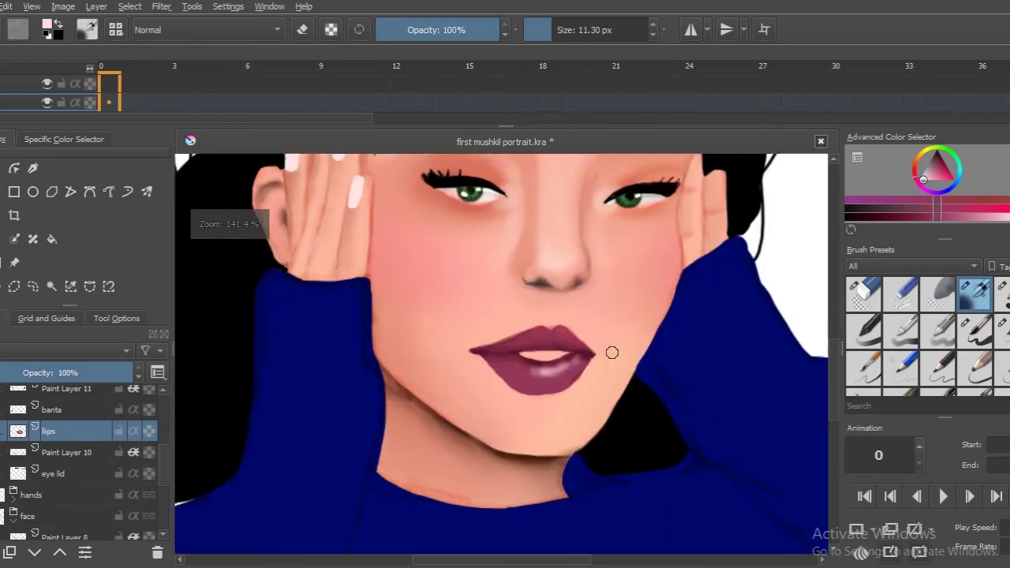
pyautogui.press('/')
pyautogui.click(556, 371)
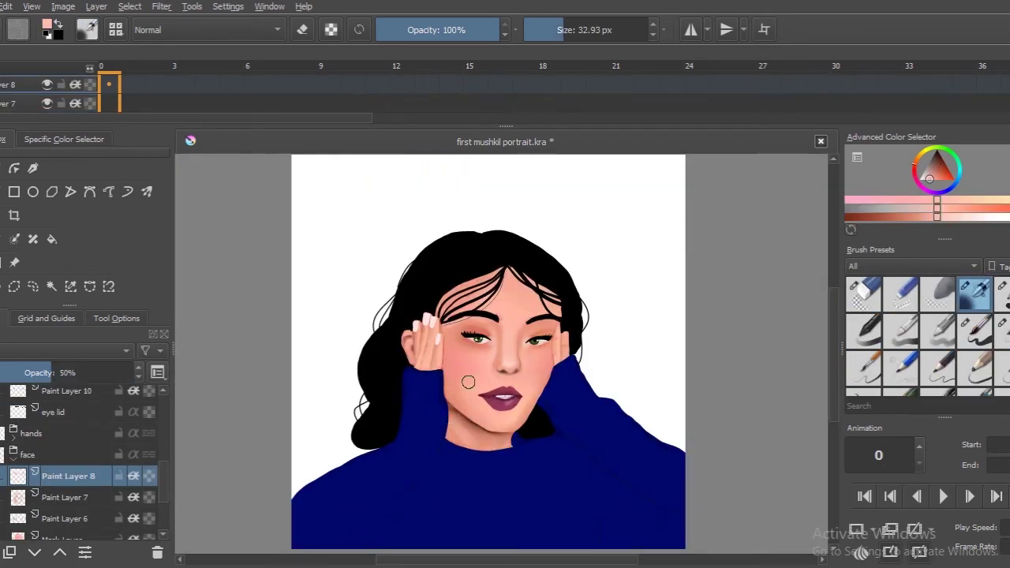
pyautogui.scroll(-5, 169, 458)
# On the sweater's mask layer, paint dark navy shading over the lower-left and right sweater
pyautogui.click(65, 469)
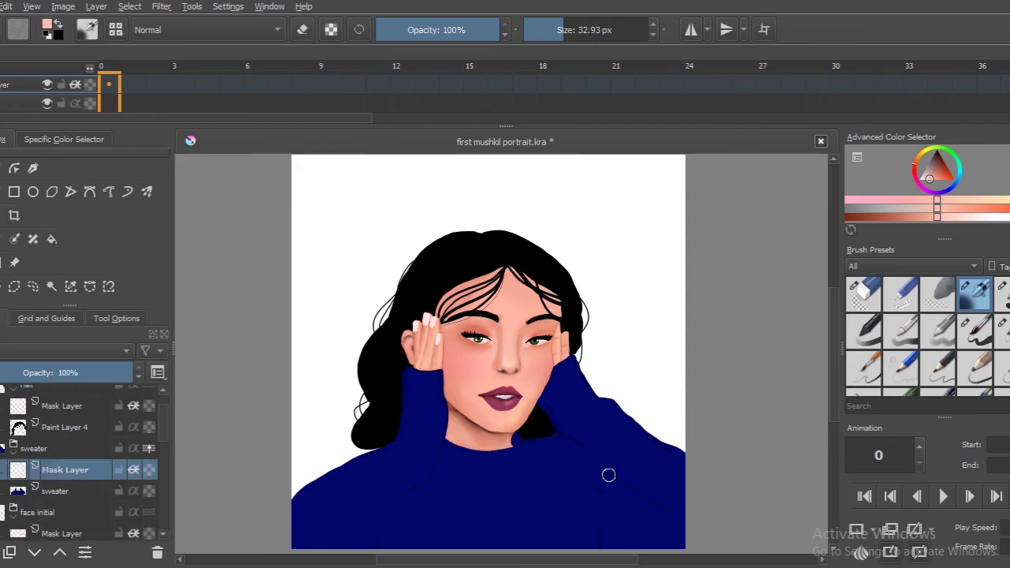
pyautogui.keyDown('ctrl'); pyautogui.click(640, 474); pyautogui.keyUp('ctrl')
pyautogui.moveTo(414, 371); pyautogui.dragTo(440, 393)
pyautogui.keyDown('ctrl'); pyautogui.click(447, 399); pyautogui.keyUp('ctrl')
pyautogui.press(']')
pyautogui.press(']')
pyautogui.press(']')
pyautogui.moveTo(342, 496)
pyautogui.mouseDown()
pyautogui.moveTo(444, 541)
pyautogui.moveTo(617, 465)
pyautogui.mouseUp()
pyautogui.press('[')
pyautogui.press('[')
pyautogui.press('[')
# Pick brighter blues and fill the gap beside the right hand with sweater blue
pyautogui.keyDown('ctrl'); pyautogui.click(579, 465); pyautogui.keyUp('ctrl')
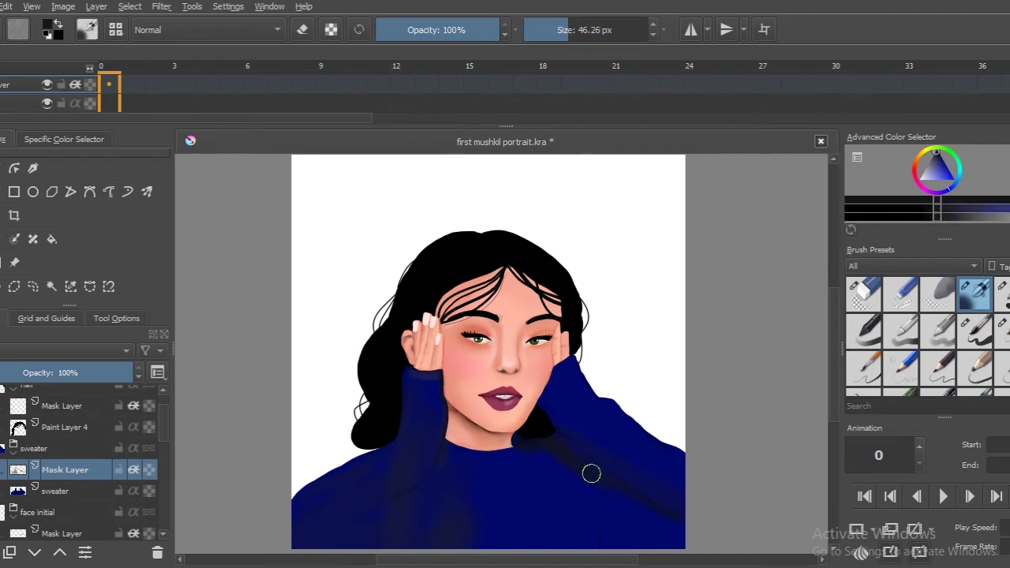
pyautogui.keyDown('ctrl'); pyautogui.click(422, 510); pyautogui.keyUp('ctrl')
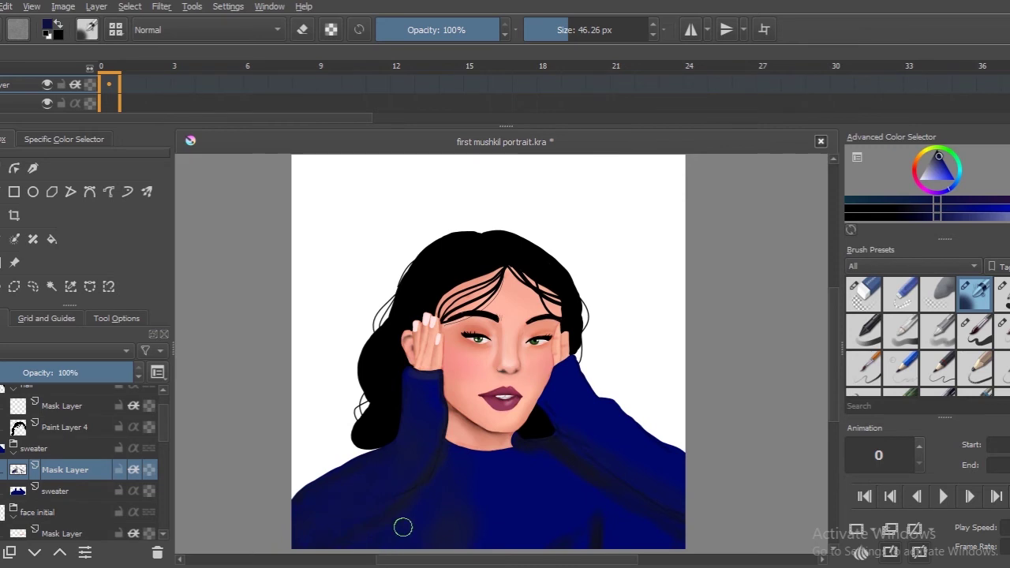
pyautogui.press('/')
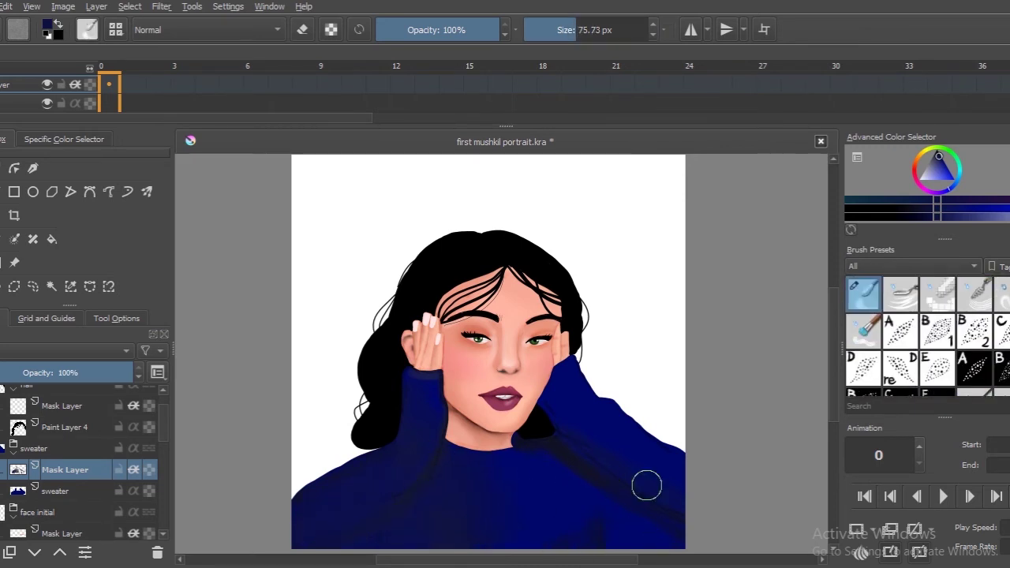
pyautogui.press('/')
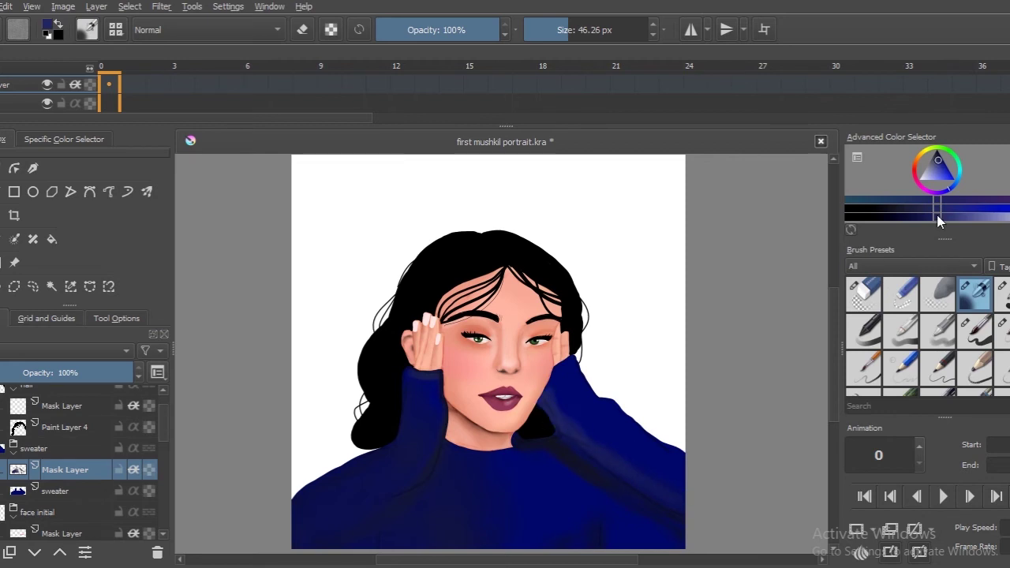
pyautogui.scroll(2, 678, 478)
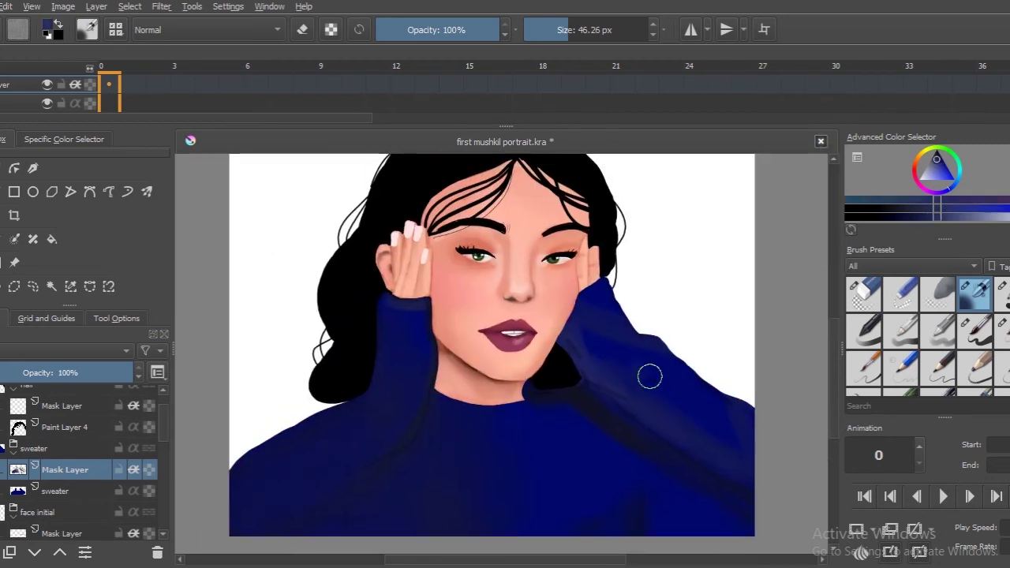
pyautogui.keyDown('ctrl'); pyautogui.click(671, 378); pyautogui.keyUp('ctrl')
pyautogui.moveTo(604, 294)
pyautogui.mouseDown()
pyautogui.moveTo(598, 339)
pyautogui.moveTo(679, 412)
pyautogui.mouseUp()
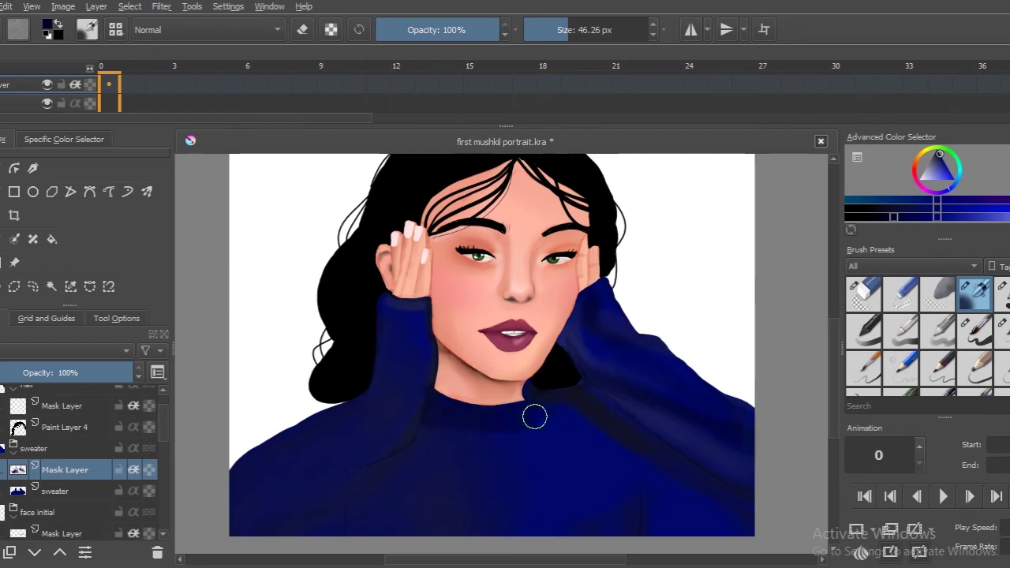
pyautogui.keyDown('ctrl'); pyautogui.click(610, 405); pyautogui.keyUp('ctrl')
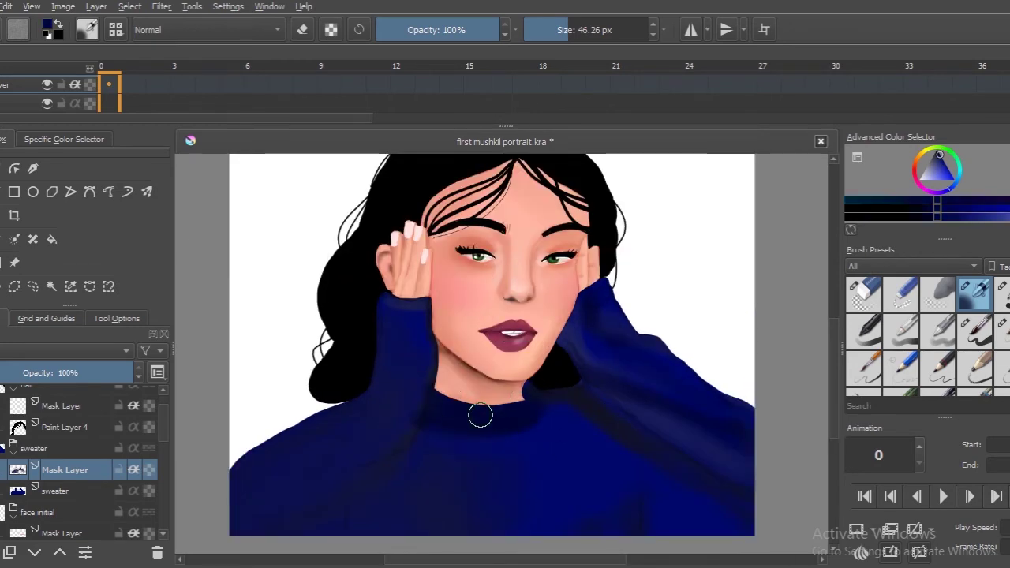
# Save the portrait, zoom out to the whole image, and add a new paint layer
pyautogui.scroll(-2, 480, 414)
pyautogui.hotkey('ctrl', 's')
pyautogui.scroll(1, 575, 485)
pyautogui.press('-')
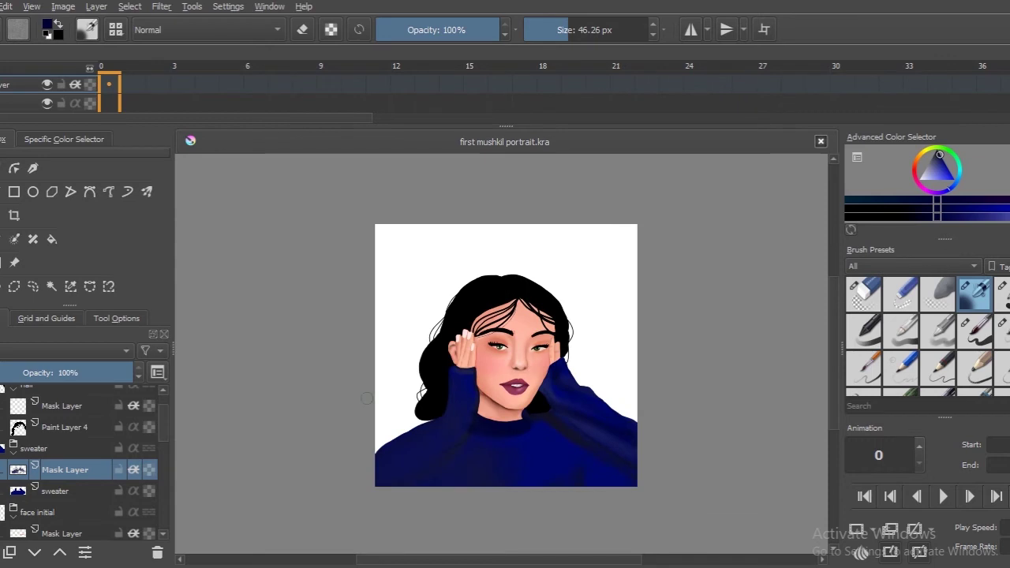
pyautogui.press('Insert')
# On the hair group's mask layer, paint a grey sheen onto the black hair
pyautogui.scroll(3, 79, 457)
pyautogui.click(64, 438)
pyautogui.click(1000, 293)
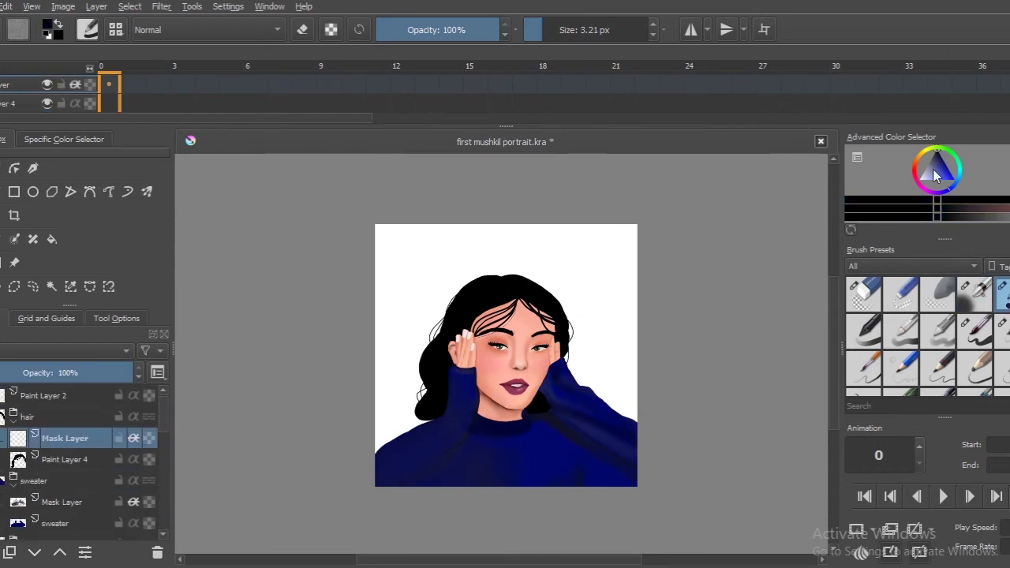
pyautogui.click(924, 177)
pyautogui.moveTo(923, 177); pyautogui.dragTo(927, 163)
pyautogui.moveTo(476, 294); pyautogui.dragTo(506, 300)
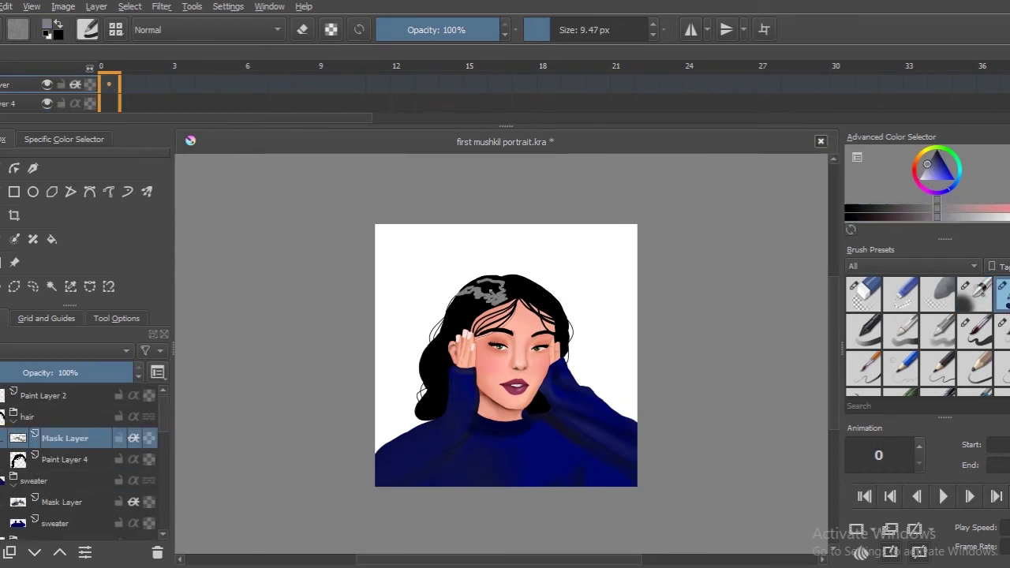
pyautogui.scroll(-5, 919, 336)
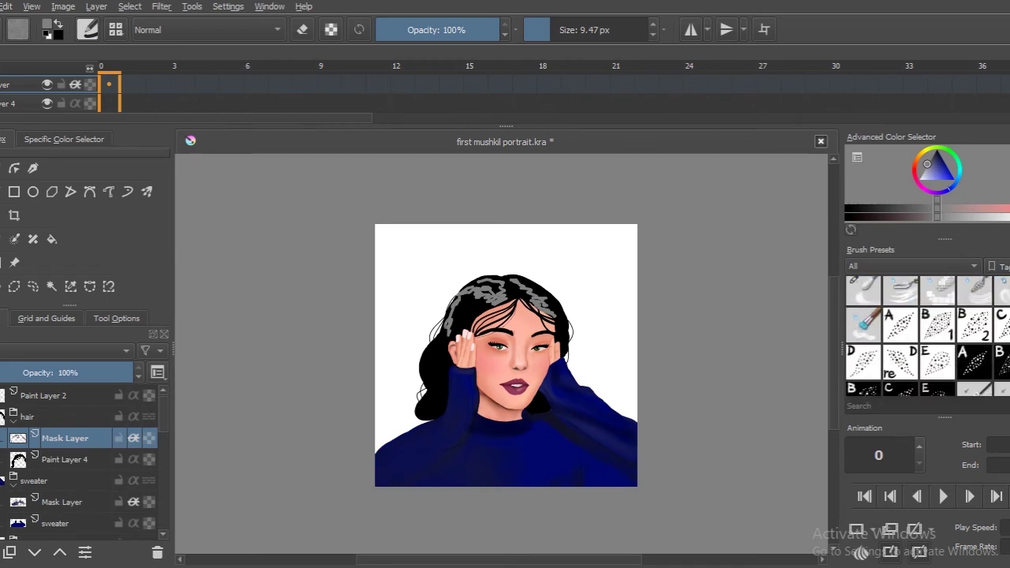
# Draw a faint light line along the hair parting with the inking pen at lower opacity
pyautogui.click(863, 293)
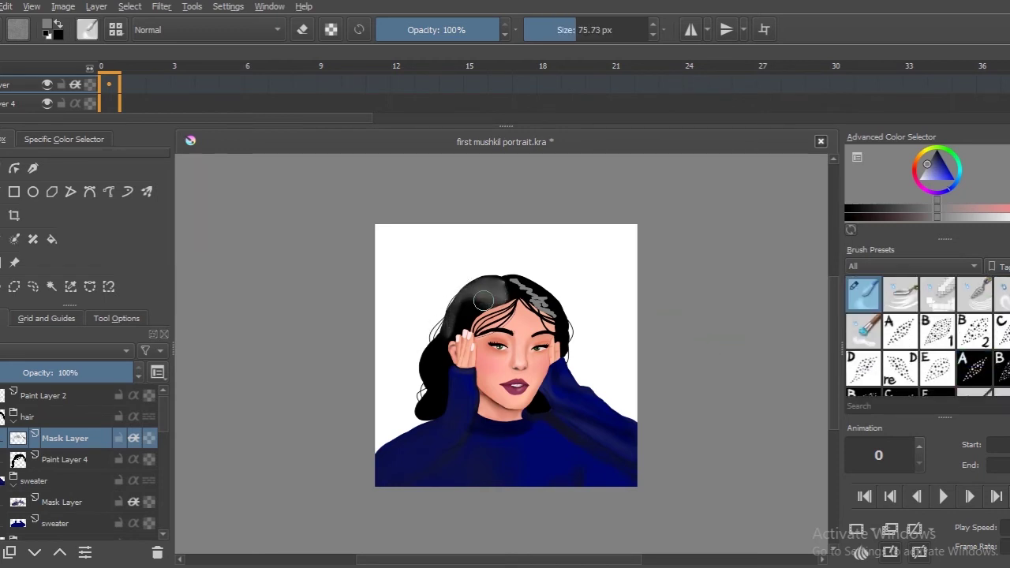
pyautogui.scroll(-1, 919, 335)
pyautogui.click(900, 343)
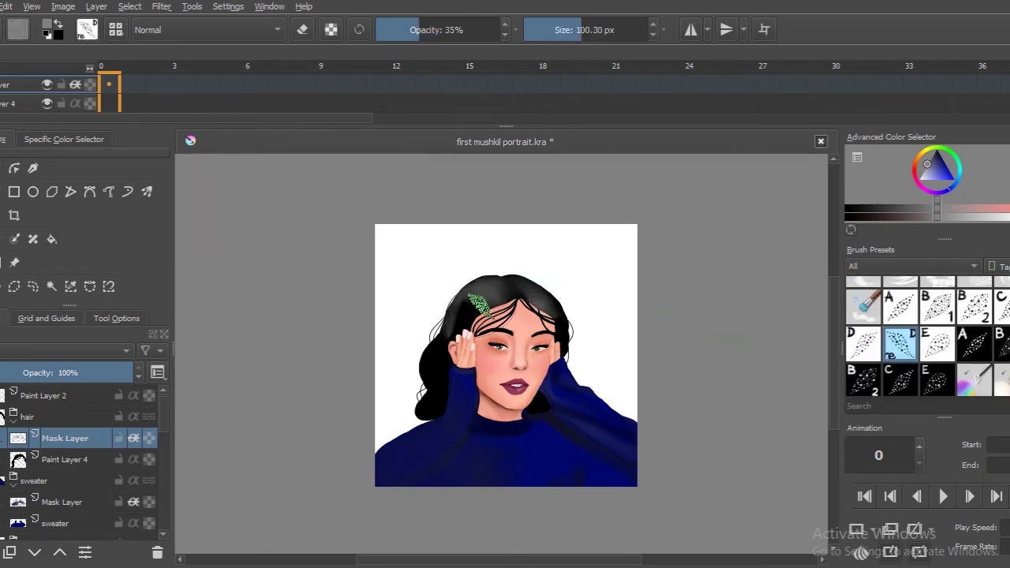
pyautogui.click(999, 343)
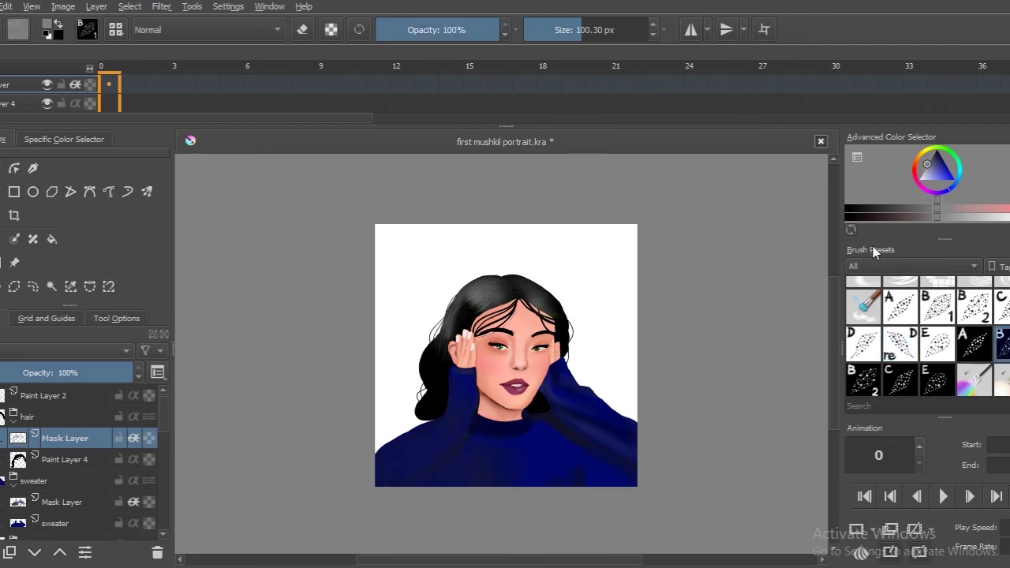
pyautogui.press('d')
pyautogui.press('+')
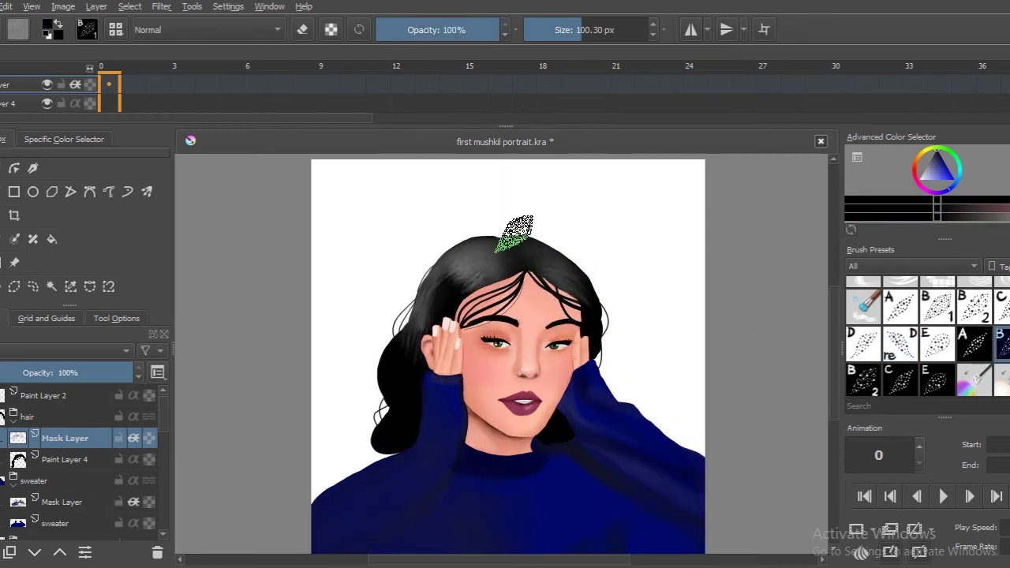
pyautogui.click(899, 343)
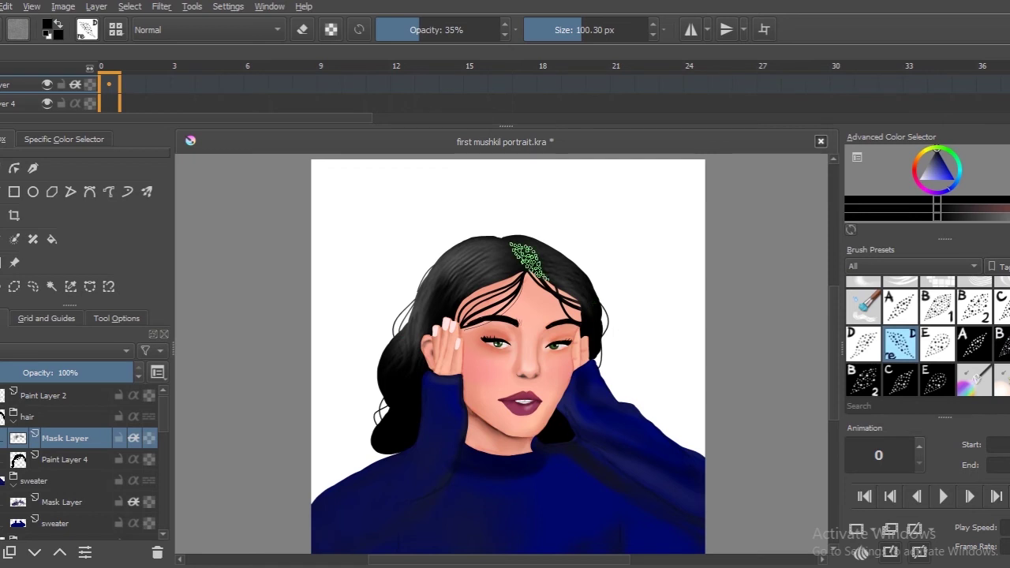
pyautogui.press('/')
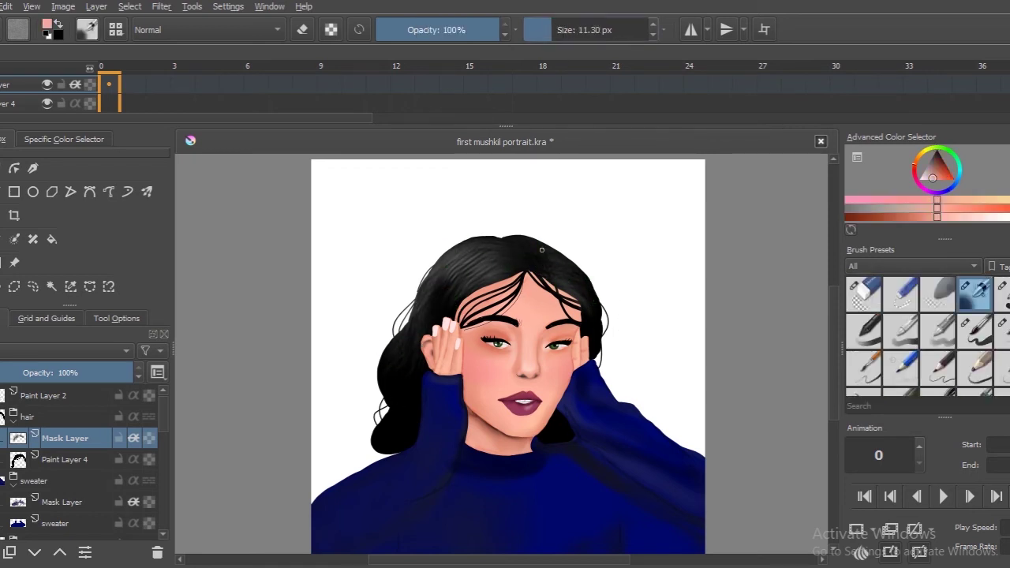
pyautogui.press('i')
pyautogui.press('i')
pyautogui.moveTo(504, 242); pyautogui.dragTo(523, 269)
pyautogui.press('l')
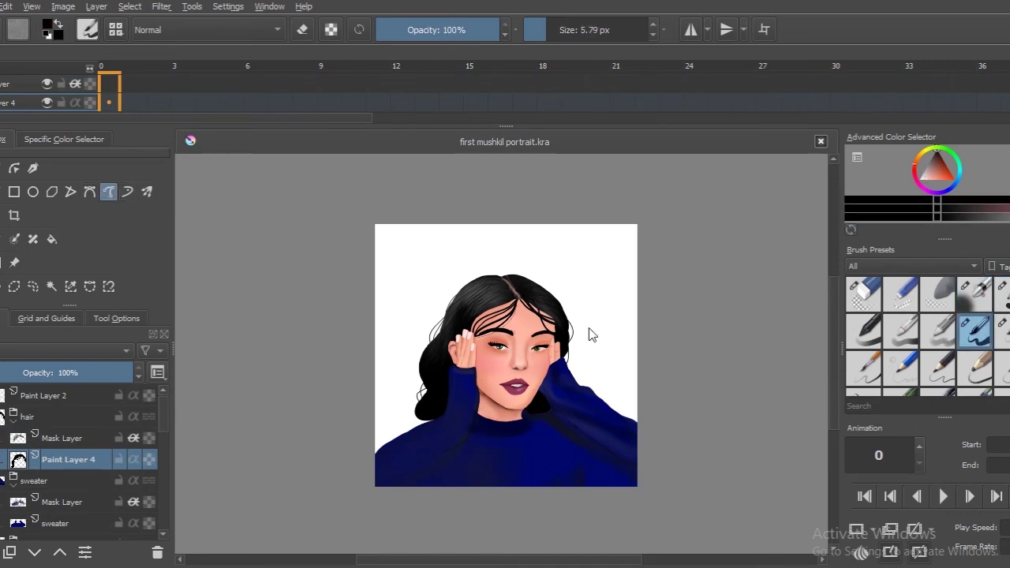
# Shrink the brush, swap colours and pick a dark grey while zooming on the face
pyautogui.press('1')
pyautogui.doubleClick(652, 34)
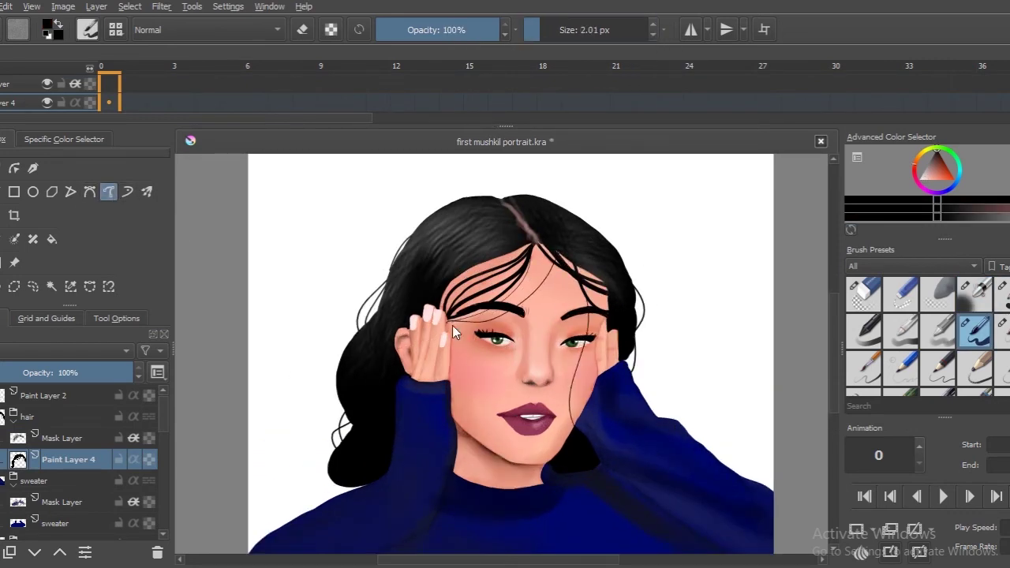
pyautogui.press('-')
pyautogui.press('-')
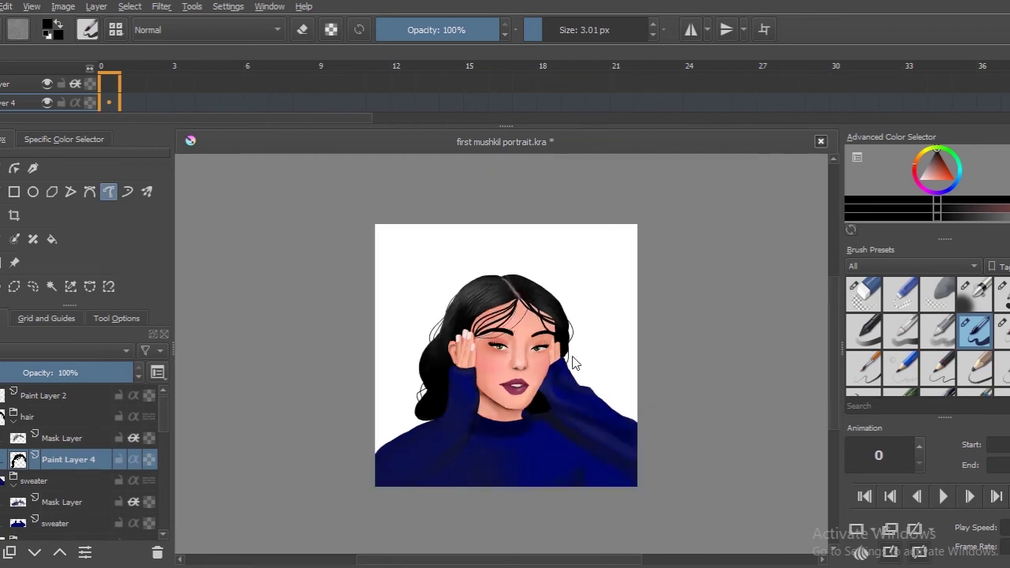
pyautogui.press('+')
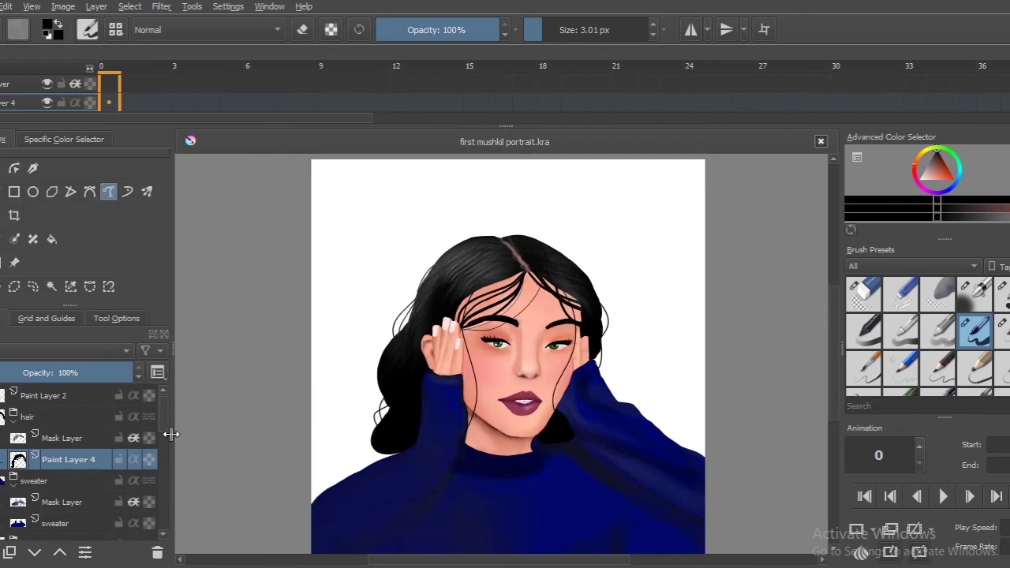
pyautogui.press('x')
pyautogui.press('/')
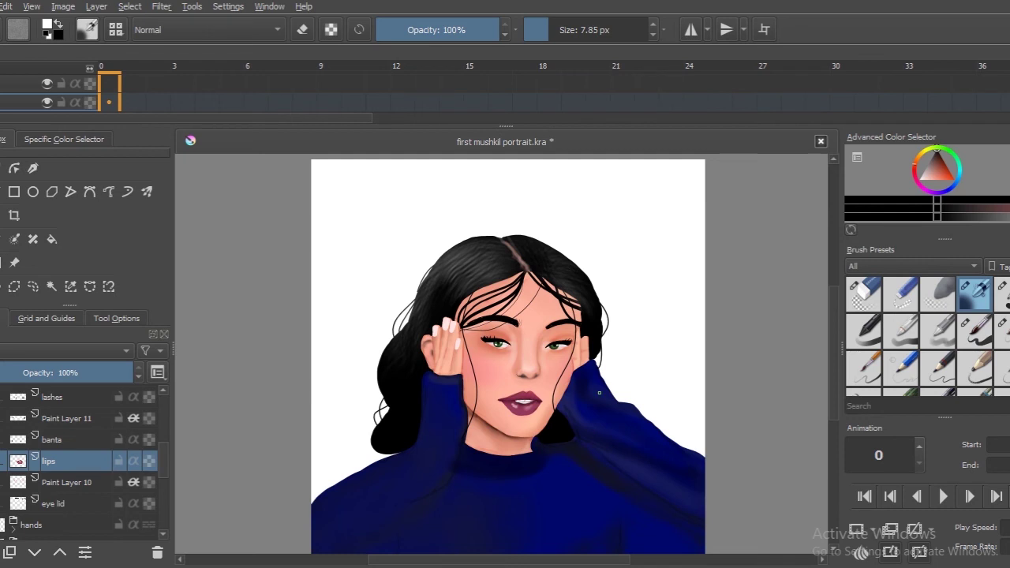
pyautogui.press('+')
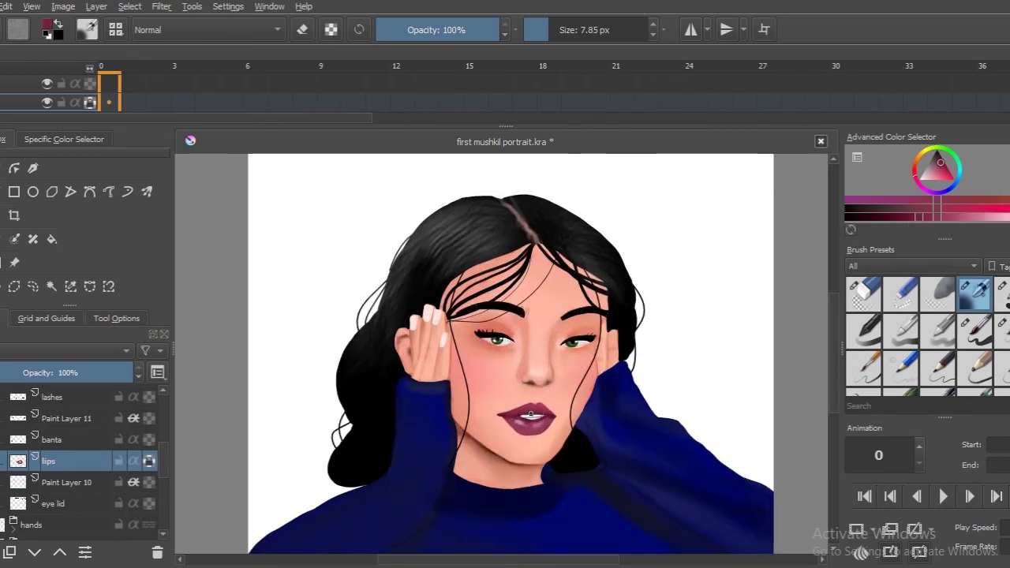
pyautogui.click(896, 213)
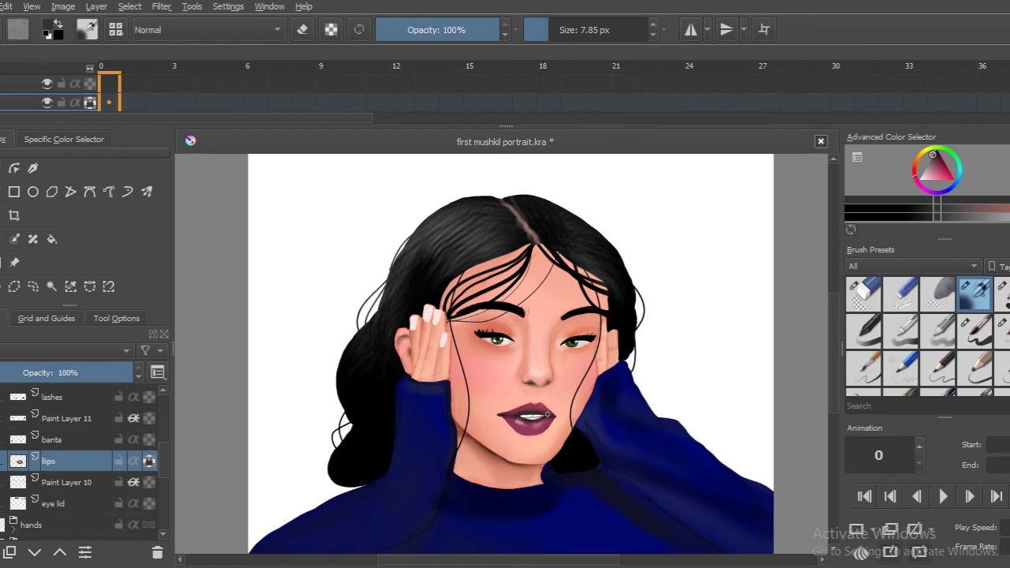
pyautogui.press('-')
pyautogui.press('-')
pyautogui.press('+')
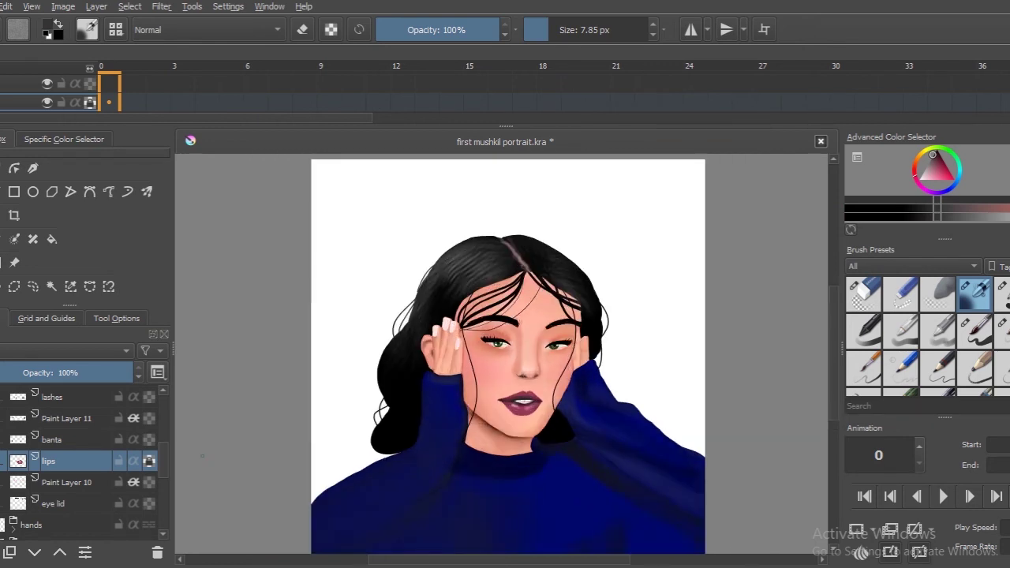
# Switch to Paint Layer 8 and sample the skin pink from the face
pyautogui.scroll(-2, 146, 444)
pyautogui.click(146, 450)
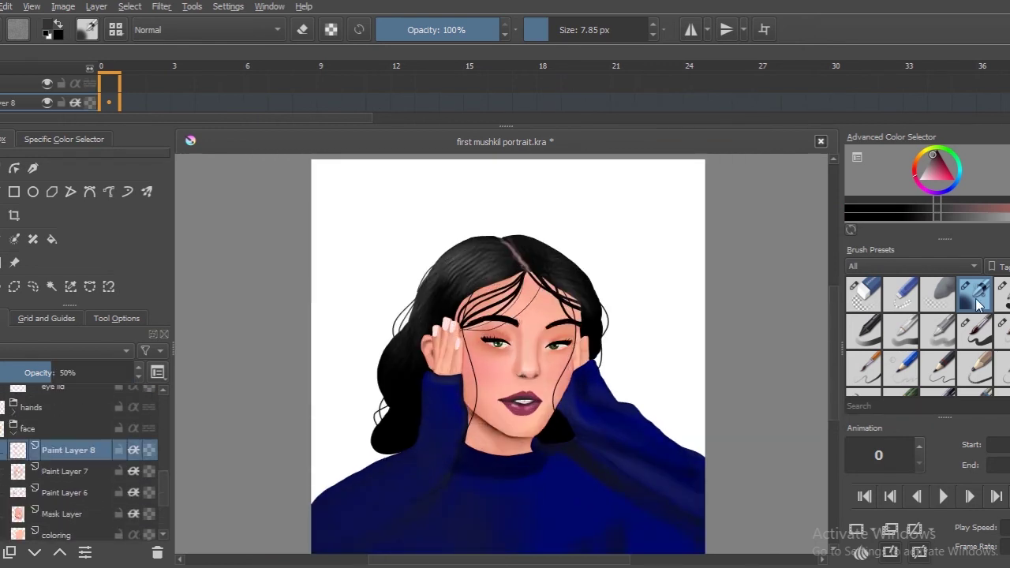
pyautogui.keyDown('ctrl'); pyautogui.click(523, 335); pyautogui.keyUp('ctrl')
pyautogui.click(4, 428)
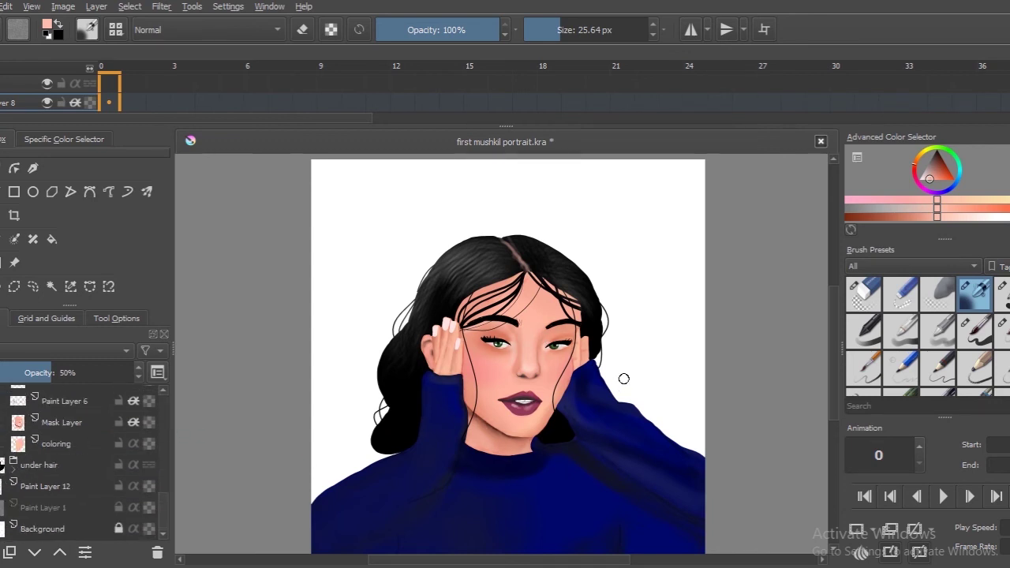
pyautogui.press('+')
pyautogui.scroll(1, 3, 469)
pyautogui.scroll(-2, 79, 466)
# Select the eyelid layer, toggle eraser and black pen, and save first mushkil portrait.kra
pyautogui.click(79, 500)
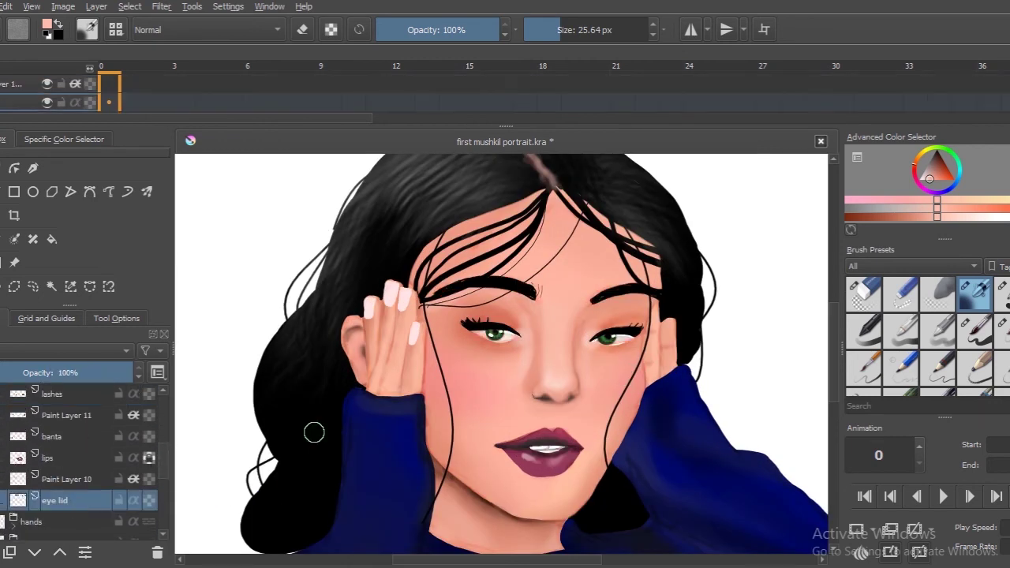
pyautogui.press('/')
pyautogui.press('-')
pyautogui.press('+')
pyautogui.press('/')
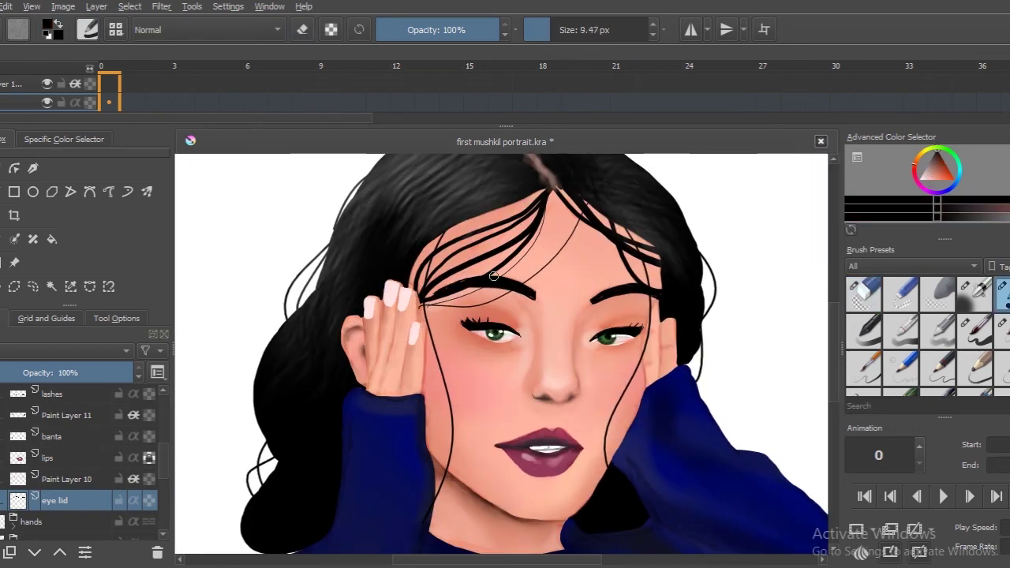
pyautogui.press('-')
pyautogui.press('-')
pyautogui.hotkey('ctrl', 's')
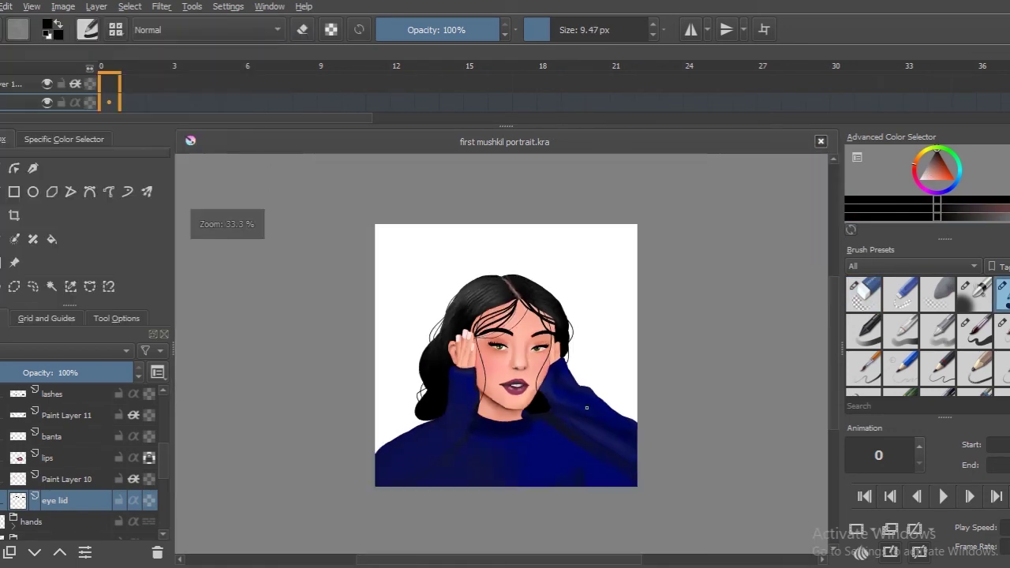
pyautogui.press('+')
pyautogui.scroll(-5, 134, 511)
# Rename Paint Layer 12 to 'bg'
pyautogui.doubleClick(45, 486)
pyautogui.write('bg')
pyautogui.press('Return')
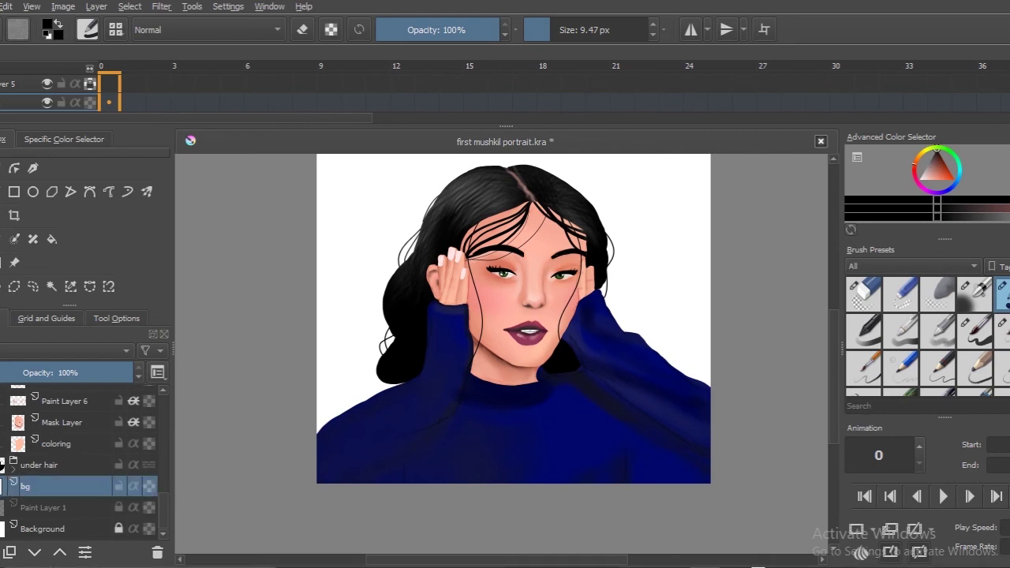
pyautogui.press('-')
# Fill the lower canvas area light pink as a wall with a brown ledge on top
pyautogui.moveTo(363, 286); pyautogui.dragTo(683, 480)
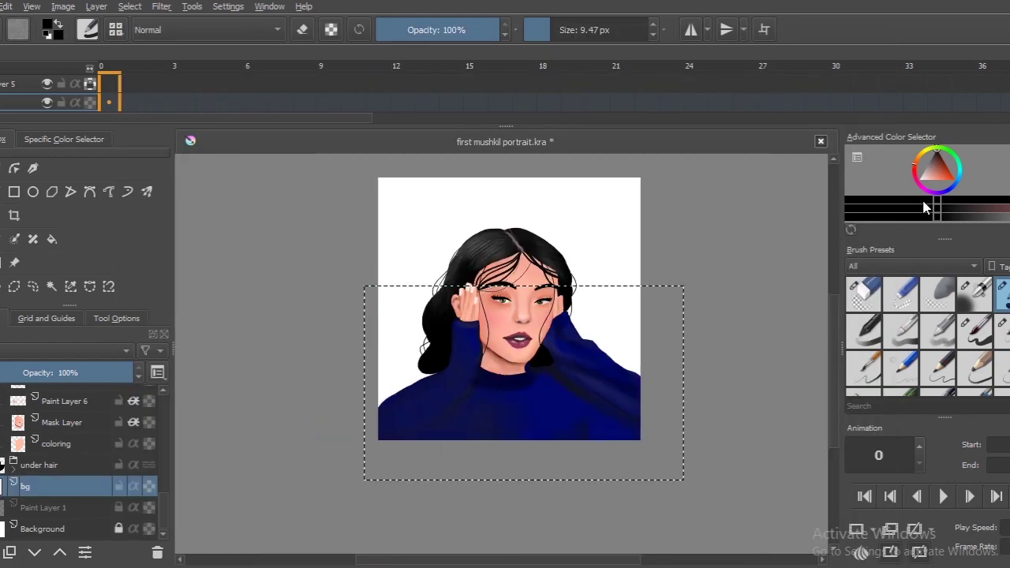
pyautogui.hotkey('shift', 'BackSpace')
pyautogui.hotkey('ctrl', 'shift', 'a')
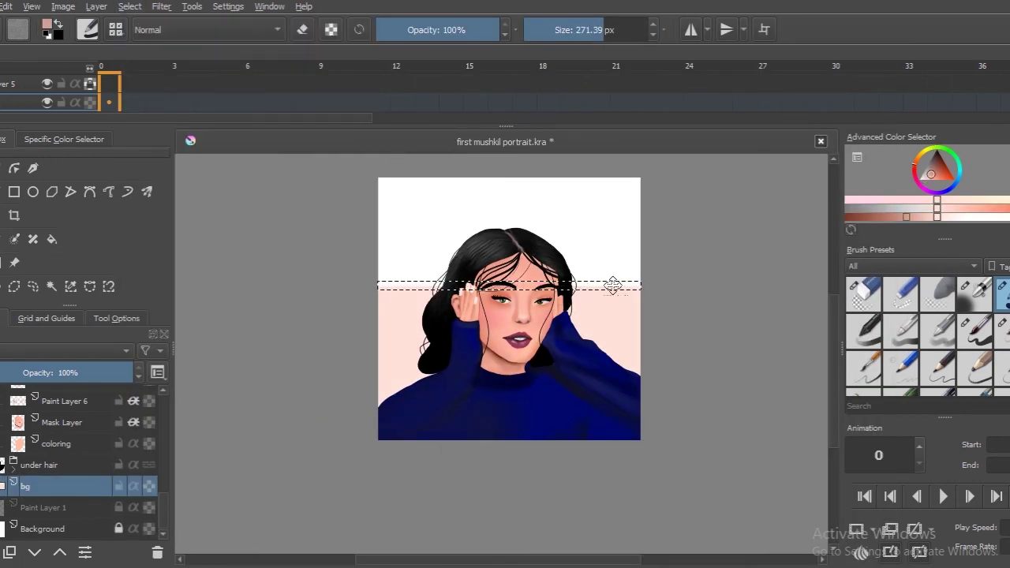
pyautogui.click(129, 7)
pyautogui.click(163, 40)
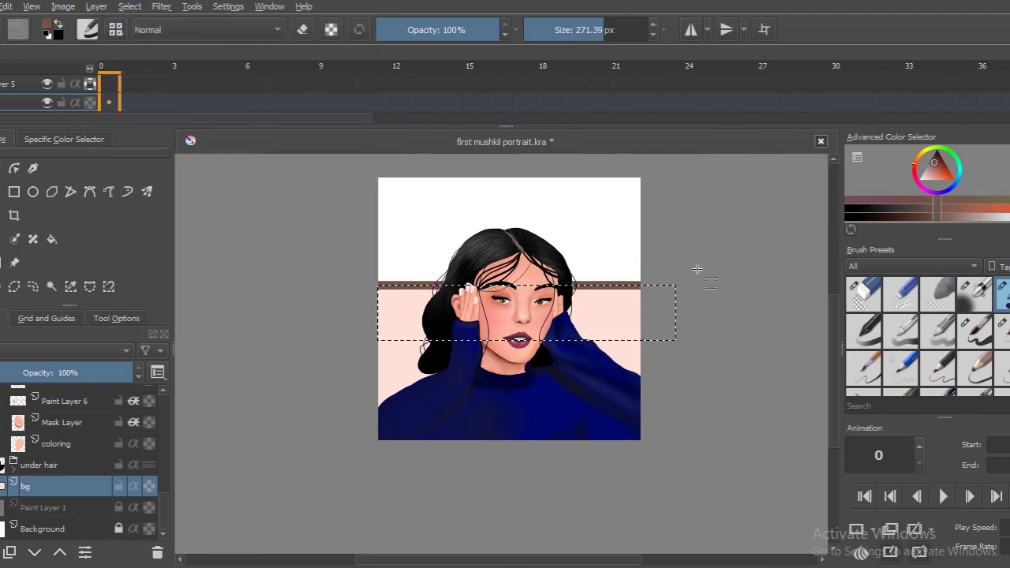
pyautogui.hotkey('ctrl', 'shift', 'a')
# On a new sky layer, fill teal and blue bands across the top of the canvas
pyautogui.press('Insert')
pyautogui.click(957, 186)
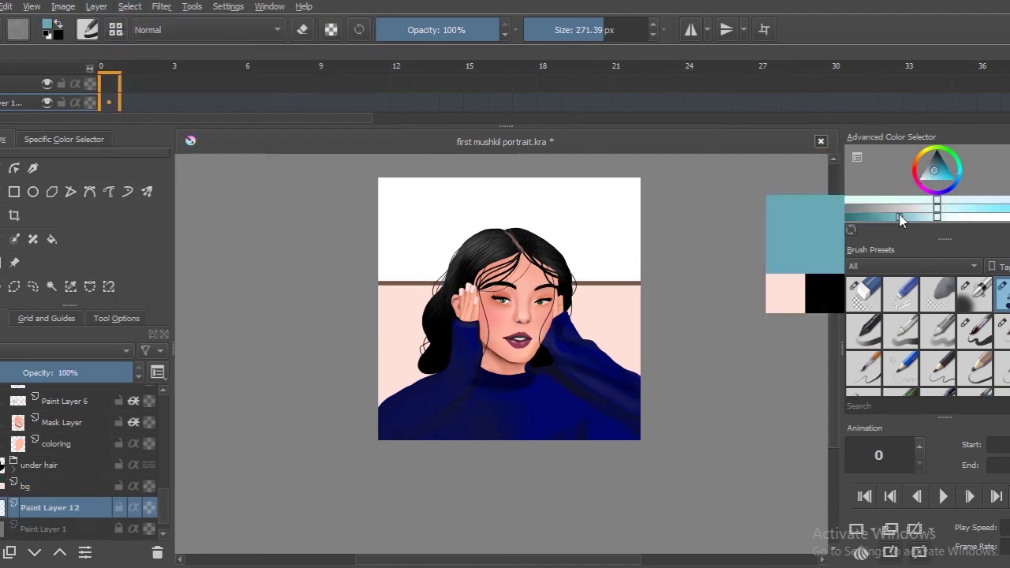
pyautogui.hotkey('shift', 'BackSpace')
pyautogui.click(955, 183)
pyautogui.hotkey('shift', 'BackSpace')
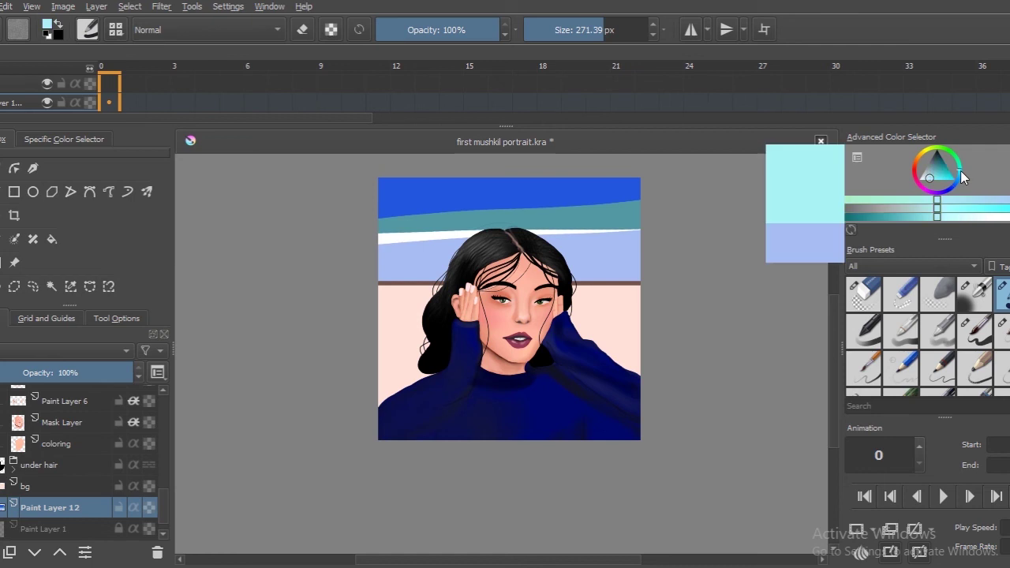
pyautogui.click(588, 30)
pyautogui.moveTo(639, 237); pyautogui.dragTo(379, 231)
# Blend the sky bands into a soft gradient, lightening near the right horizon, and save
pyautogui.scroll(-5, 923, 339)
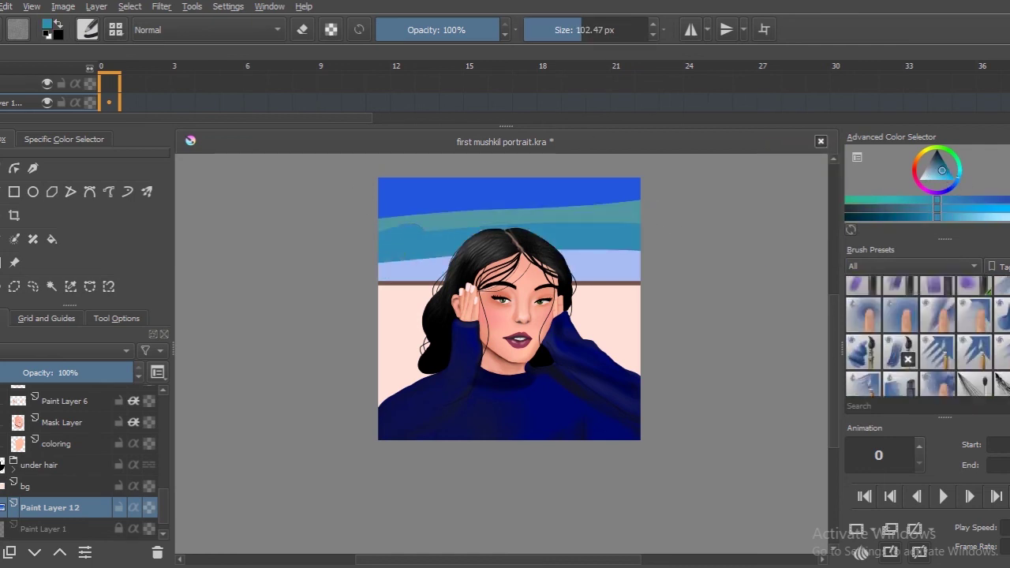
pyautogui.click(864, 321)
pyautogui.moveTo(525, 226); pyautogui.dragTo(379, 211)
pyautogui.moveTo(379, 252)
pyautogui.mouseDown()
pyautogui.moveTo(620, 259)
pyautogui.moveTo(570, 182)
pyautogui.moveTo(378, 237)
pyautogui.mouseUp()
pyautogui.moveTo(338, 274); pyautogui.dragTo(596, 271)
pyautogui.click(3, 6)
pyautogui.click(31, 132)
# Paint a first green foliage stroke in the left sky with a foliage brush
pyautogui.scroll(-1, 162, 505)
pyautogui.scroll(-3, 923, 339)
pyautogui.click(1002, 319)
pyautogui.click(957, 158)
pyautogui.moveTo(381, 272); pyautogui.dragTo(446, 259)
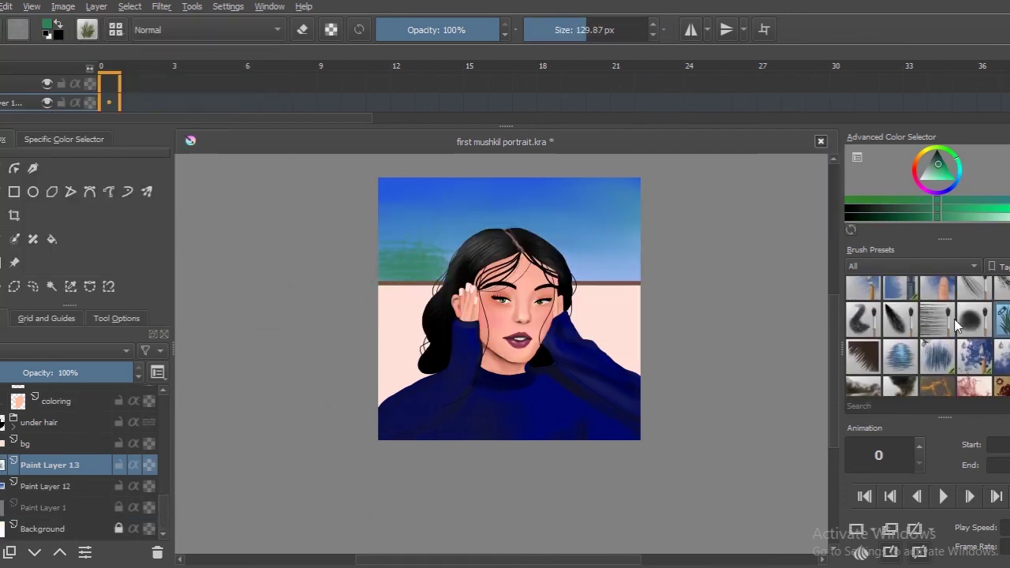
# Redo the foliage behind the left hair and pick a darker green
pyautogui.hotkey('ctrl', 'z')
pyautogui.scroll(-3, 962, 316)
pyautogui.moveTo(387, 261); pyautogui.dragTo(441, 268)
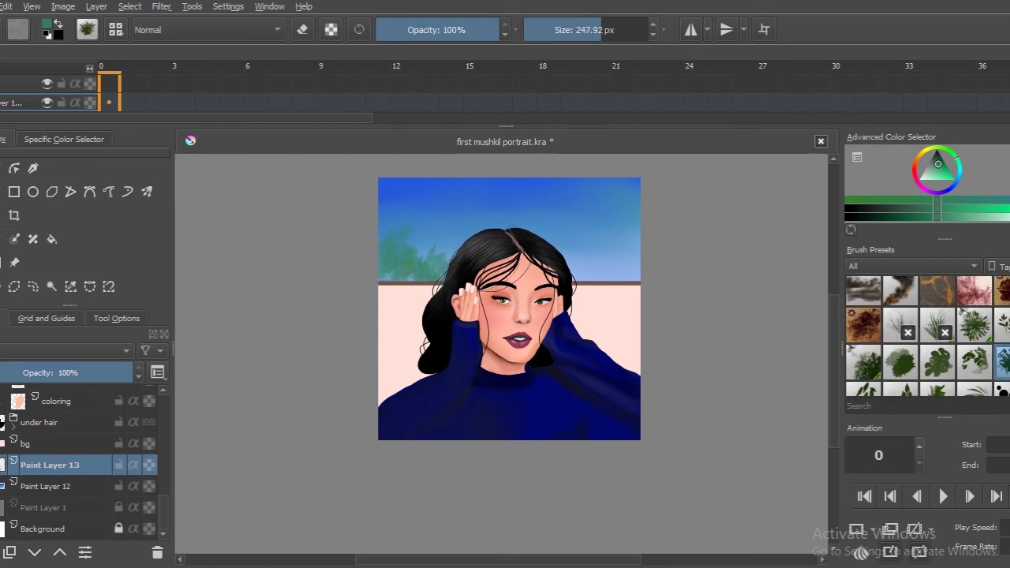
pyautogui.click(937, 159)
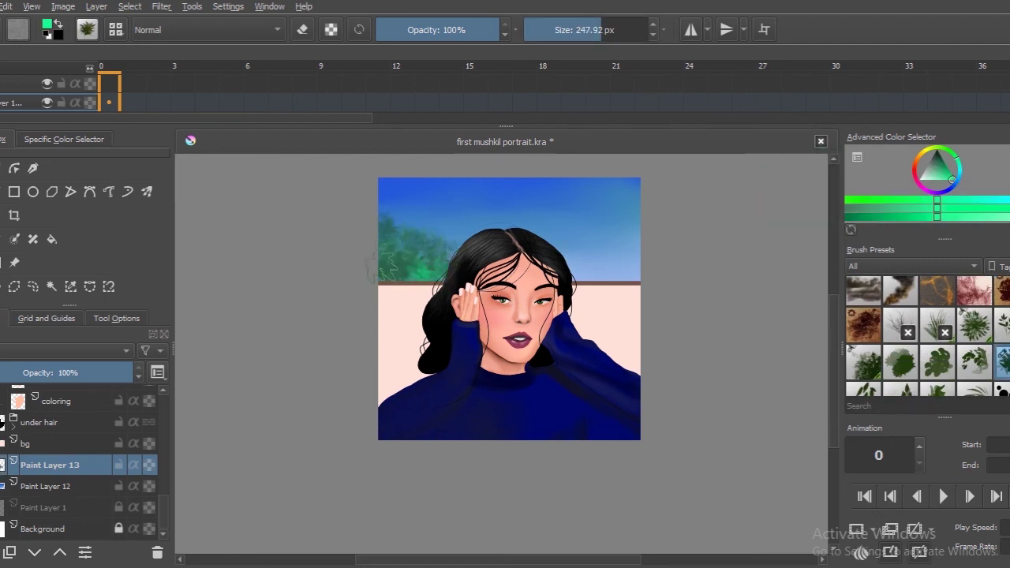
# On a new layer, paint bright green leaves at bottom left and dark bushes along the bottom
pyautogui.press('Insert')
pyautogui.moveTo(394, 411)
pyautogui.mouseDown()
pyautogui.moveTo(385, 378)
pyautogui.moveTo(430, 378)
pyautogui.mouseUp()
pyautogui.moveTo(611, 370); pyautogui.dragTo(639, 351)
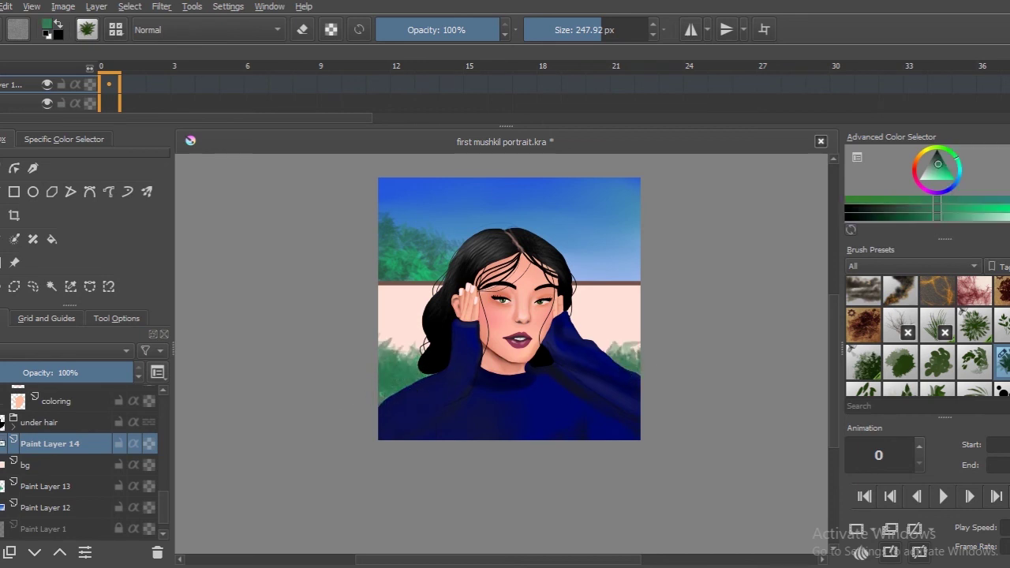
pyautogui.keyDown('ctrl'); pyautogui.click(618, 343); pyautogui.keyUp('ctrl')
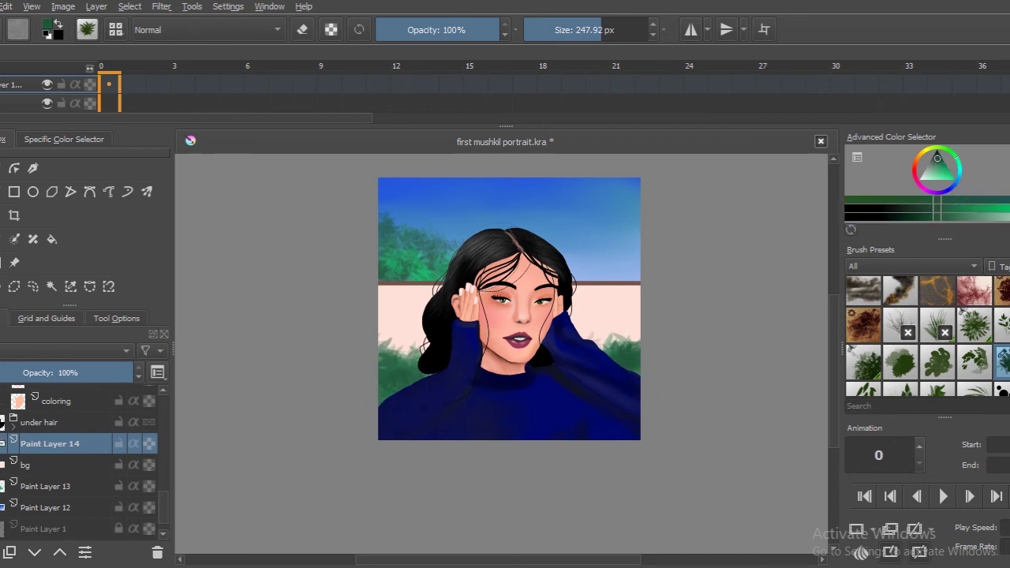
# Select the bg layer and try textured brushes on the pink wall
pyautogui.click(31, 465)
pyautogui.scroll(-2, 923, 336)
pyautogui.scroll(-2, 922, 335)
pyautogui.scroll(-2, 923, 335)
pyautogui.click(937, 335)
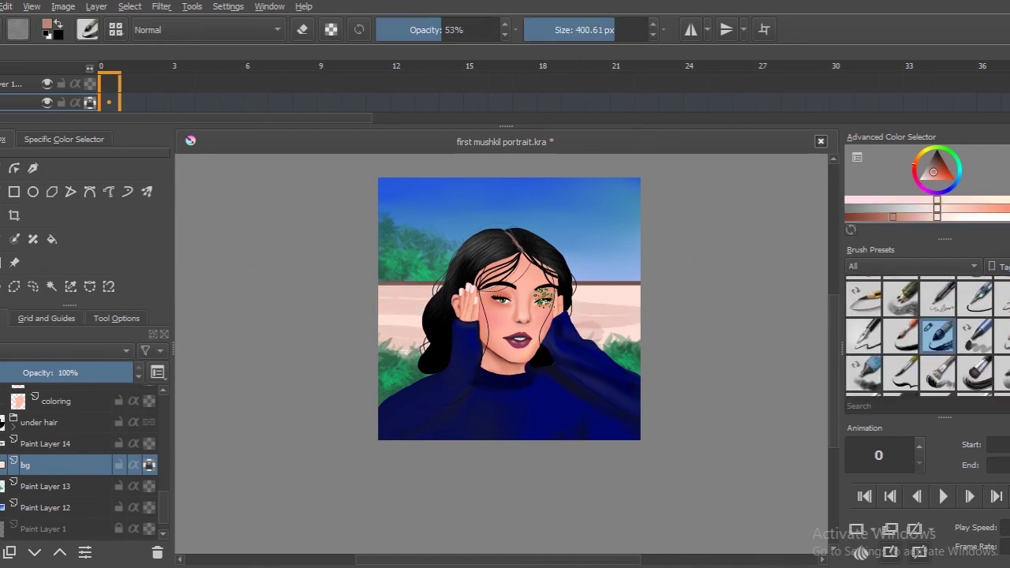
pyautogui.click(973, 372)
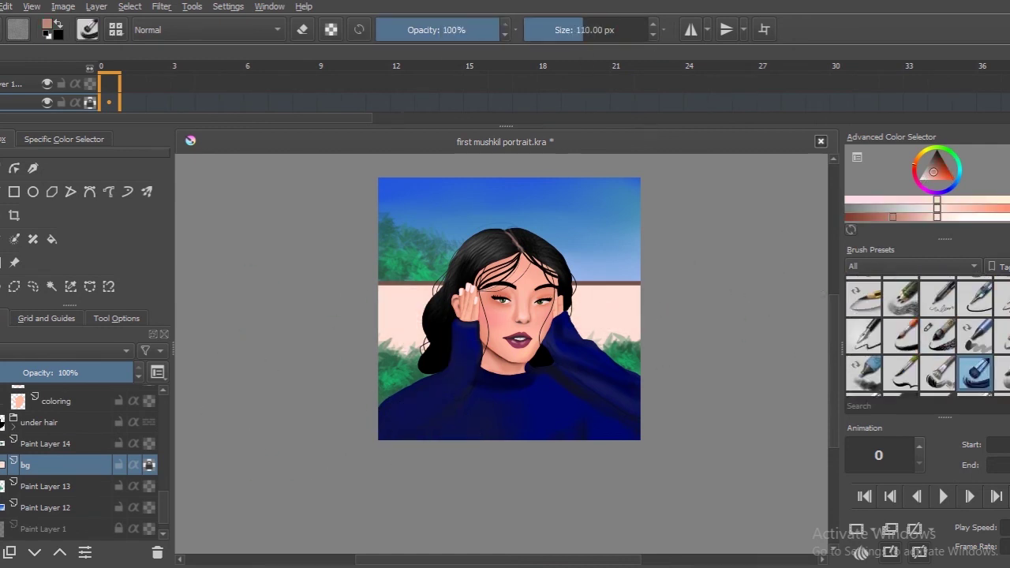
# Try another brush preset and add a new layer above bg
pyautogui.scroll(2, 971, 374)
pyautogui.click(900, 315)
pyautogui.scroll(-2, 972, 342)
pyautogui.scroll(-2, 972, 342)
pyautogui.scroll(-2, 972, 342)
pyautogui.scroll(-2, 972, 342)
pyautogui.click(1002, 314)
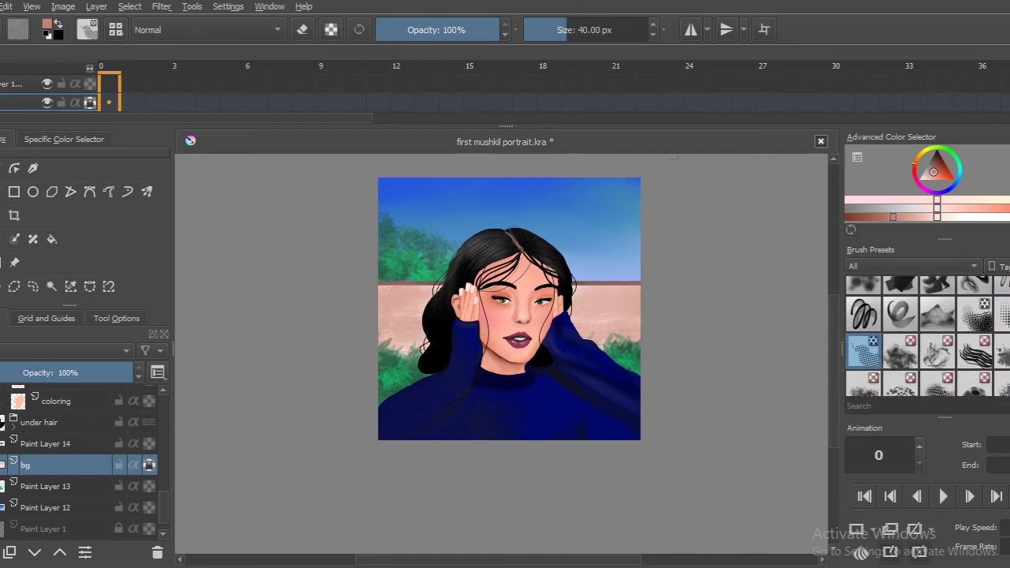
pyautogui.press('Insert')
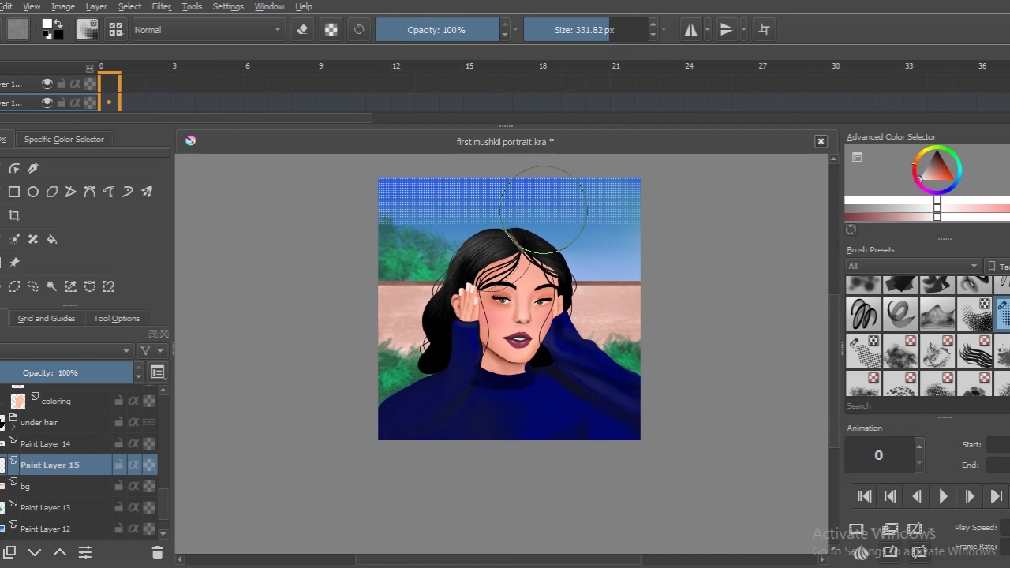
# Test white halftone dots over the background, then undo them and remove the extra layer
pyautogui.moveTo(563, 203); pyautogui.dragTo(766, 255)
pyautogui.hotkey('ctrl', 'z')
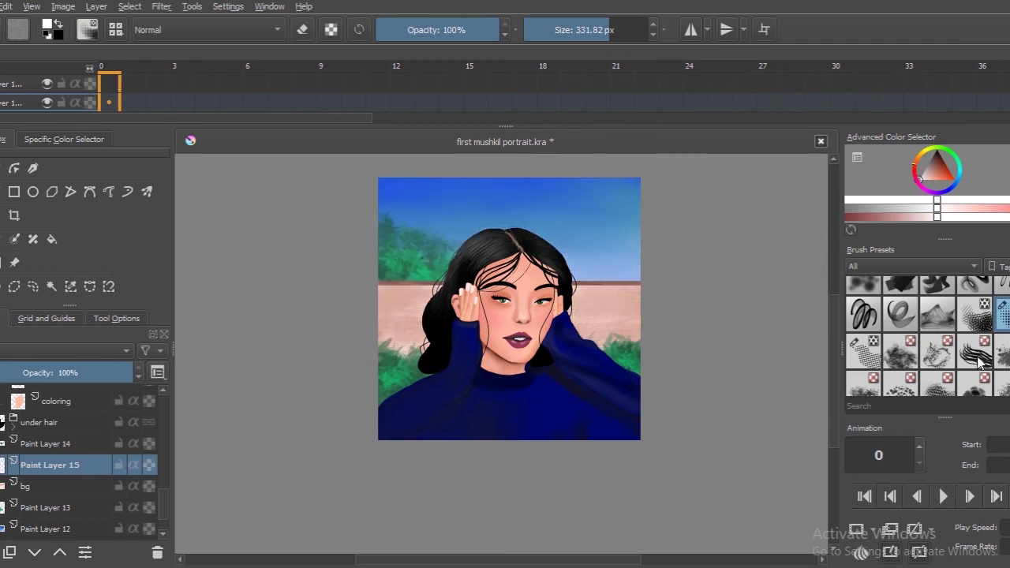
pyautogui.hotkey('ctrl', 'z')
# Stamp white clouds across the blue sky with a cloud brush and save the portrait
pyautogui.click(938, 338)
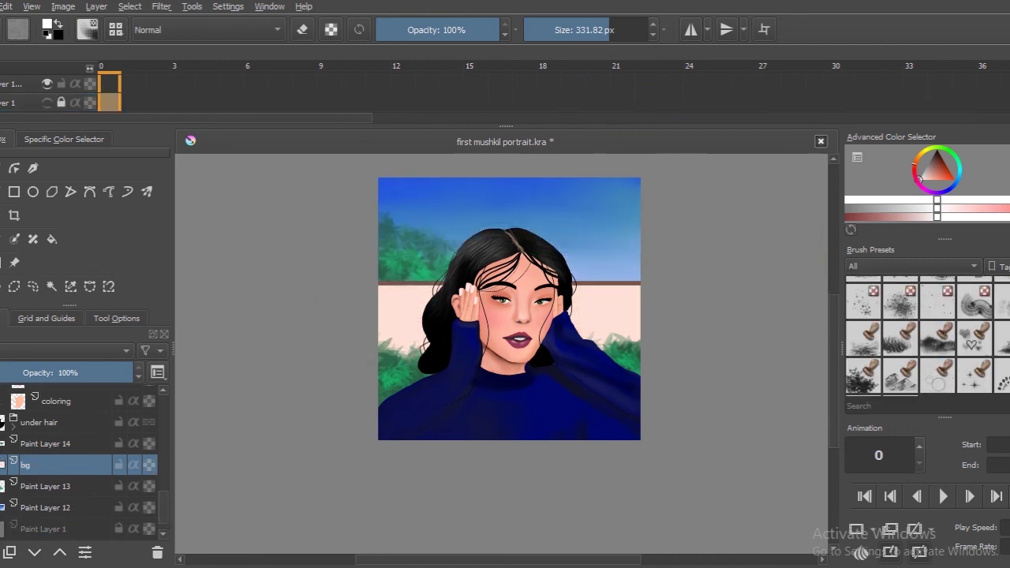
pyautogui.click(604, 214)
pyautogui.click(575, 229)
pyautogui.click(521, 174)
pyautogui.click(1, 6)
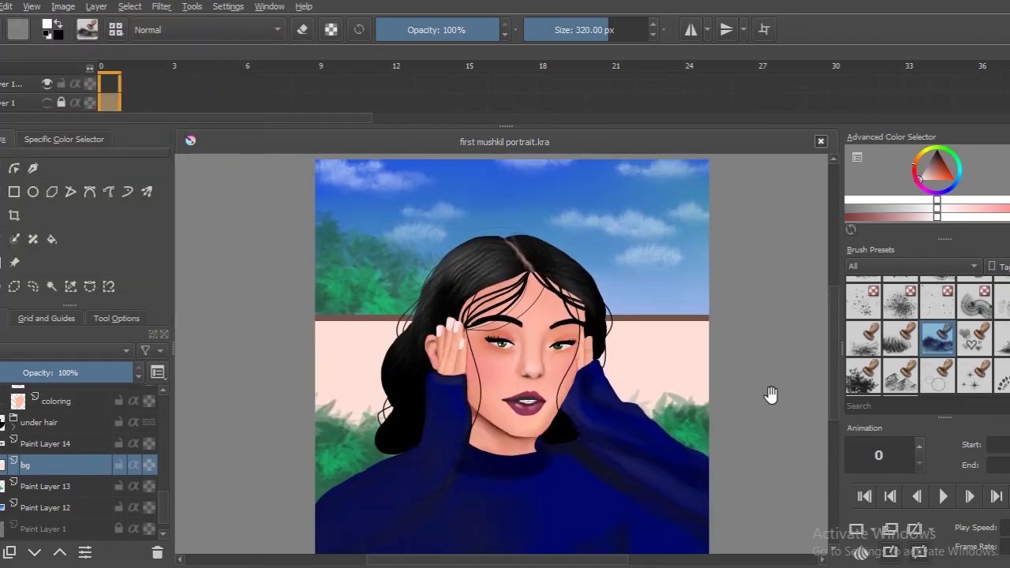